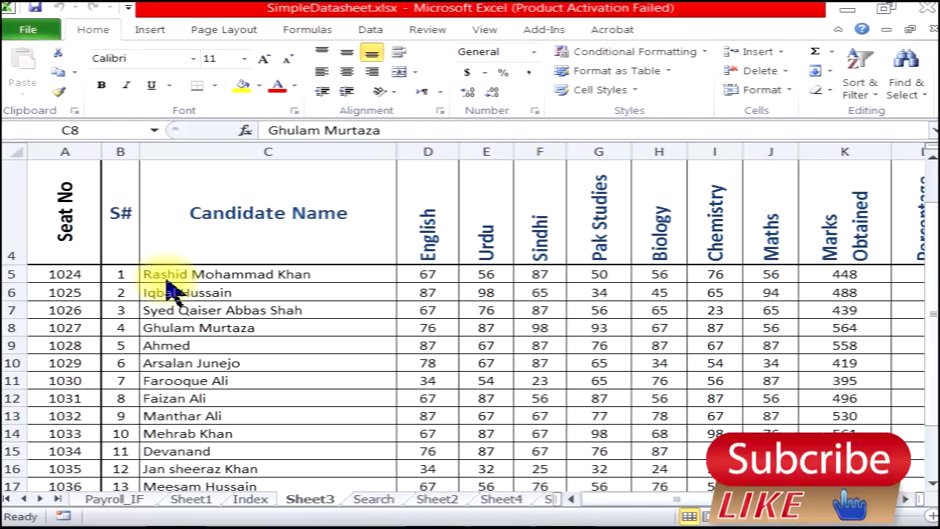
Step: Select seat number 1024 in A5, then the Candidate Name and S# heading cells
left_click(73, 275)
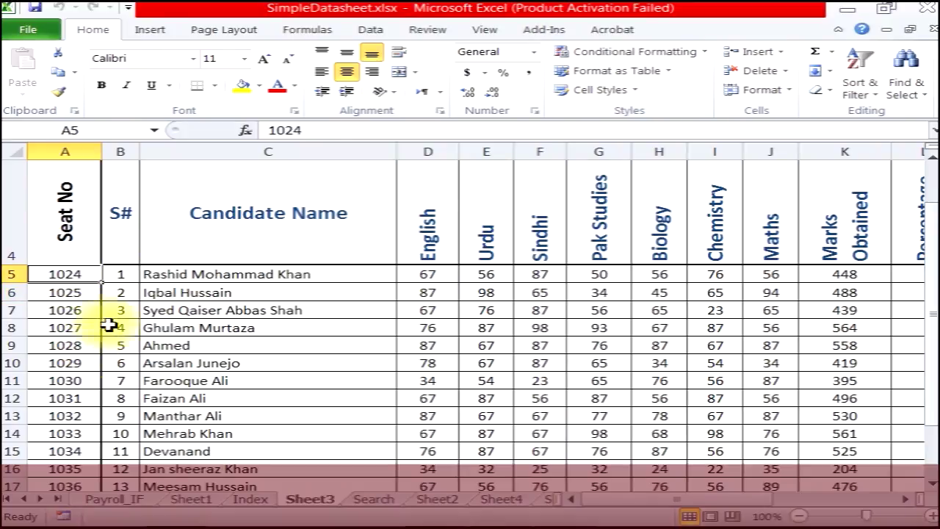
left_click(134, 204)
left_click(148, 207)
key("Left")
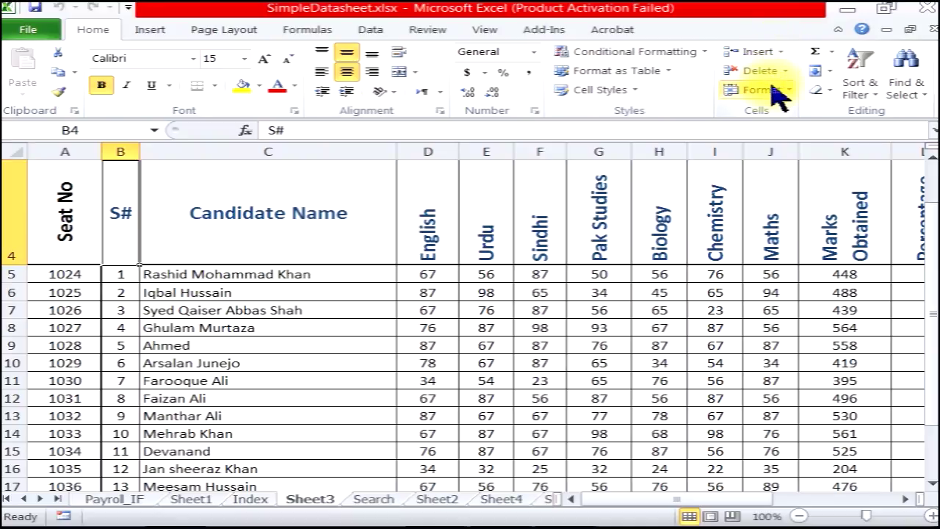
Step: Look through the Insert, Delete and Format option lists in the Cells group
left_click(779, 53)
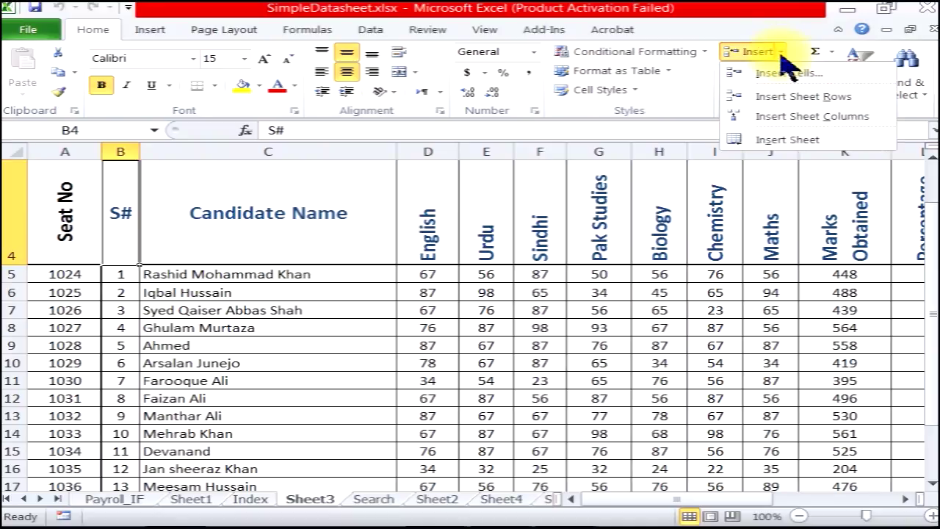
left_click(783, 59)
left_click(786, 72)
left_click(787, 72)
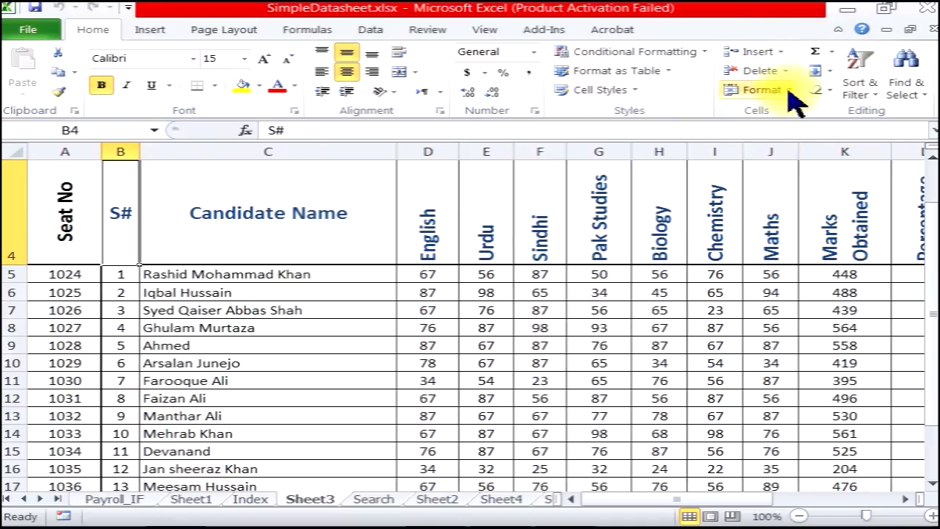
left_click(791, 89)
left_click(793, 54)
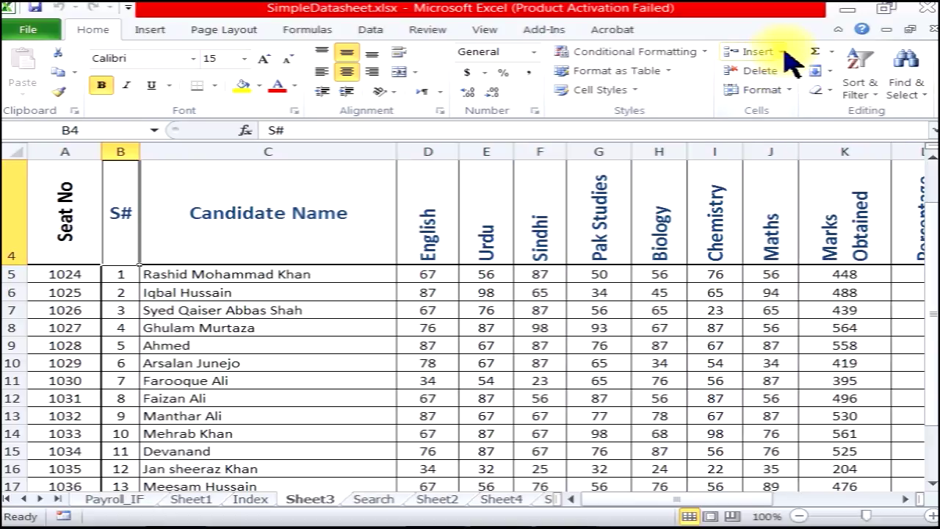
left_click(783, 53)
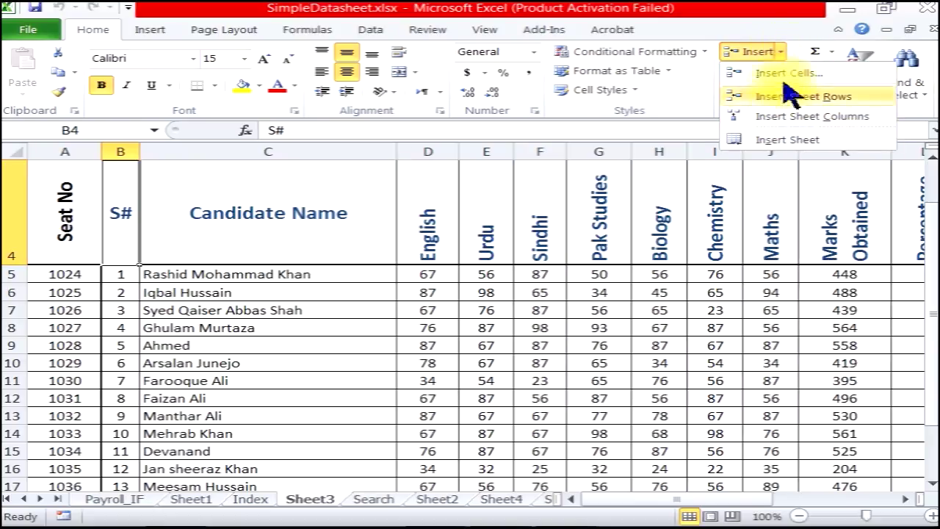
left_click(780, 52)
left_click(782, 71)
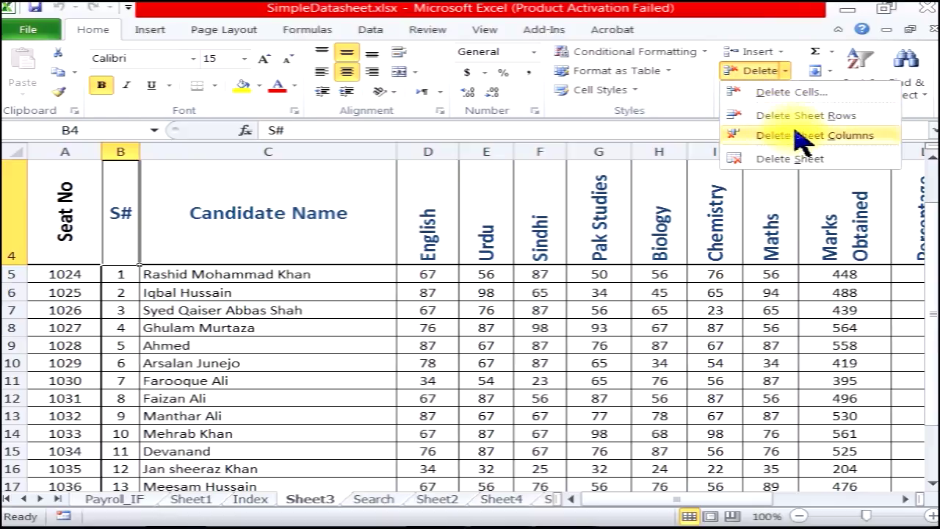
left_click(797, 68)
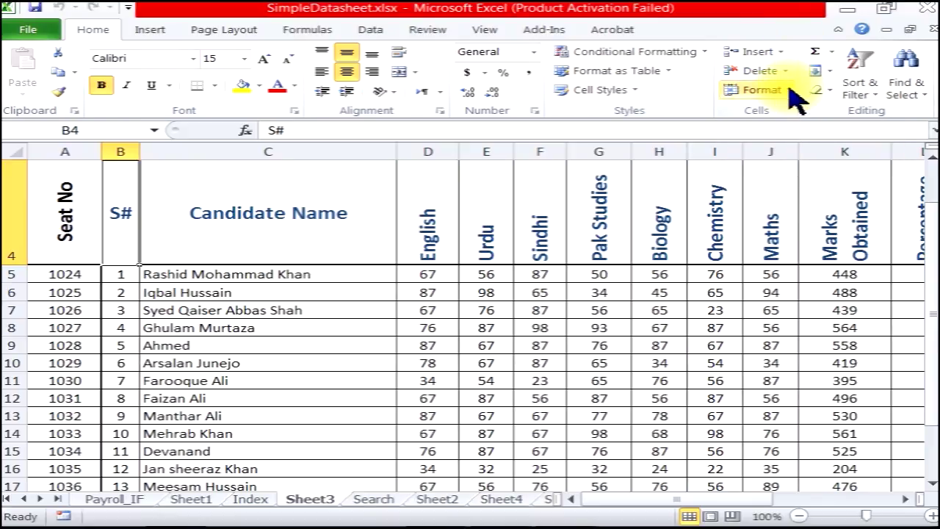
left_click(791, 91)
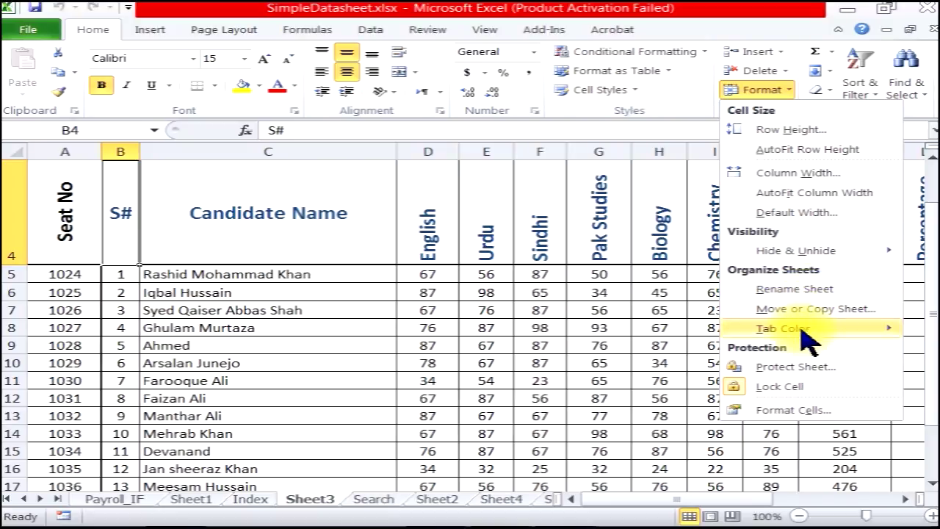
mouse_move(782, 329)
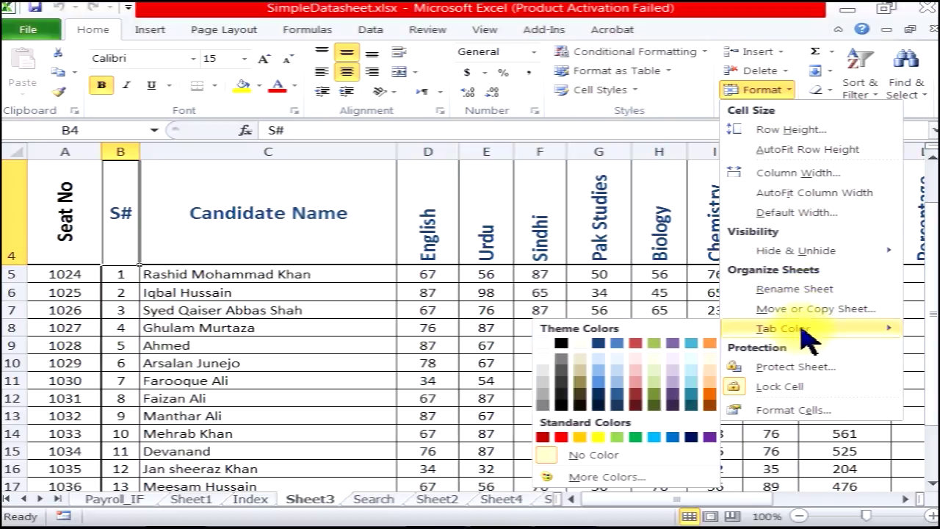
left_click(797, 69)
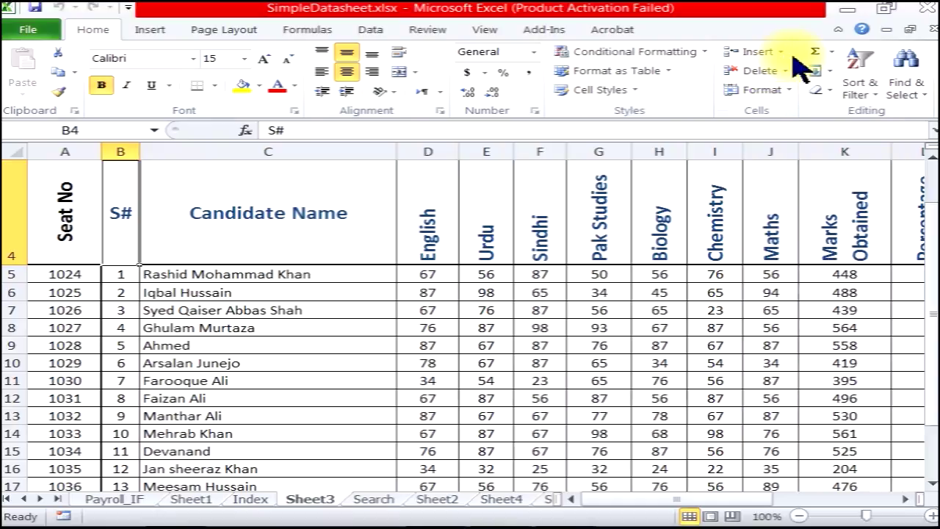
left_click(101, 293)
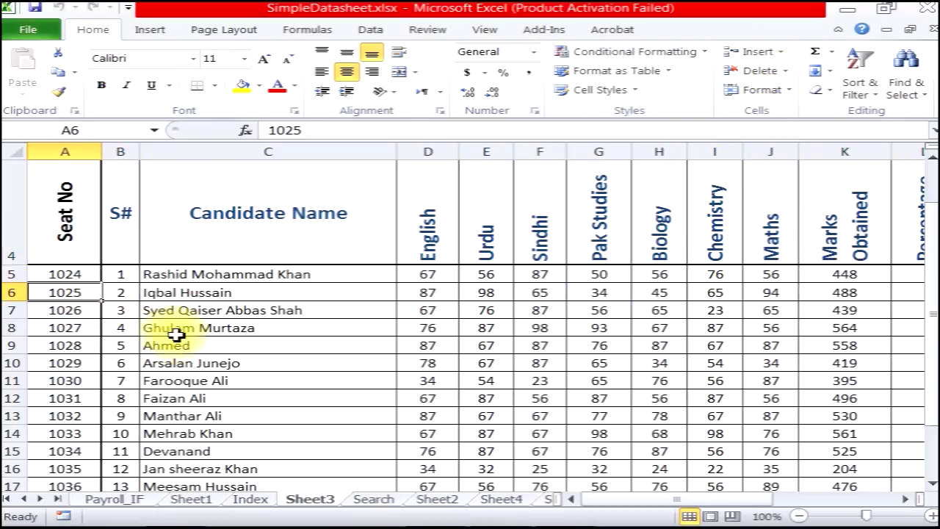
scroll(117, 345, "up", 1)
left_click(117, 362)
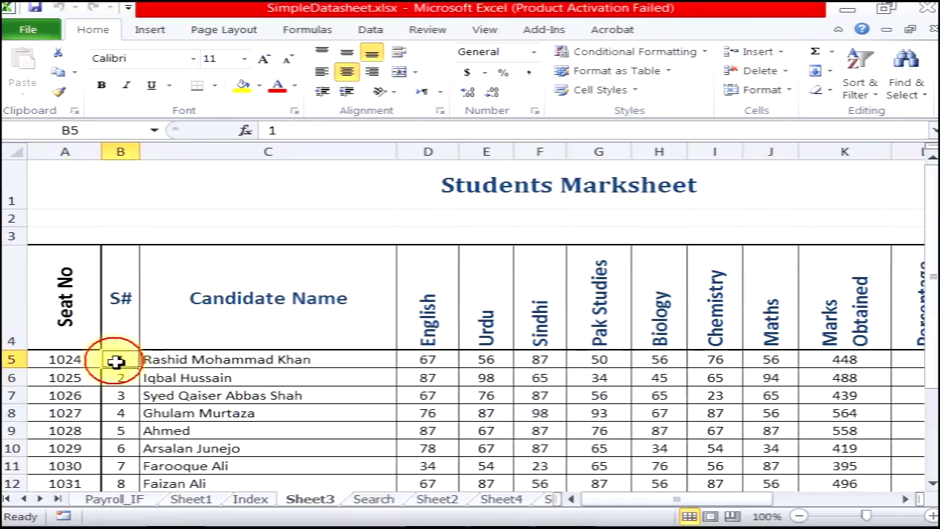
left_click(119, 379)
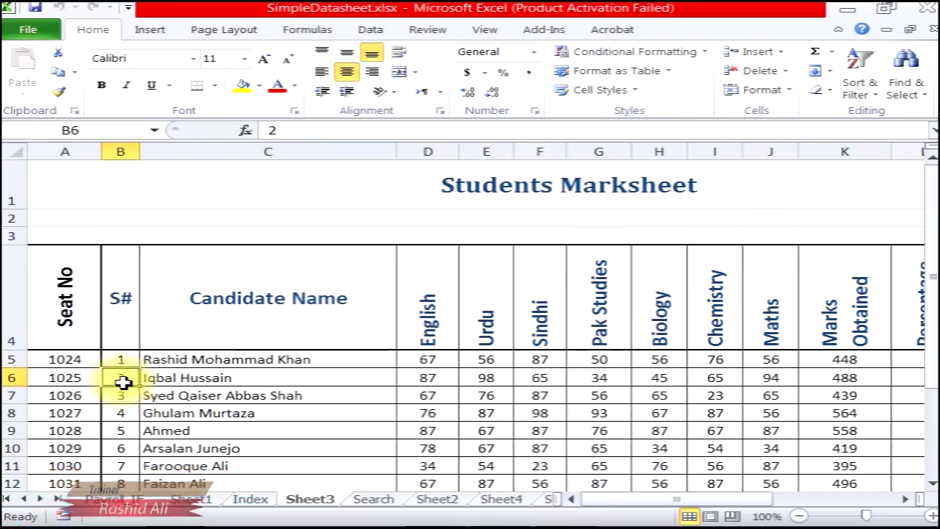
left_click(129, 399)
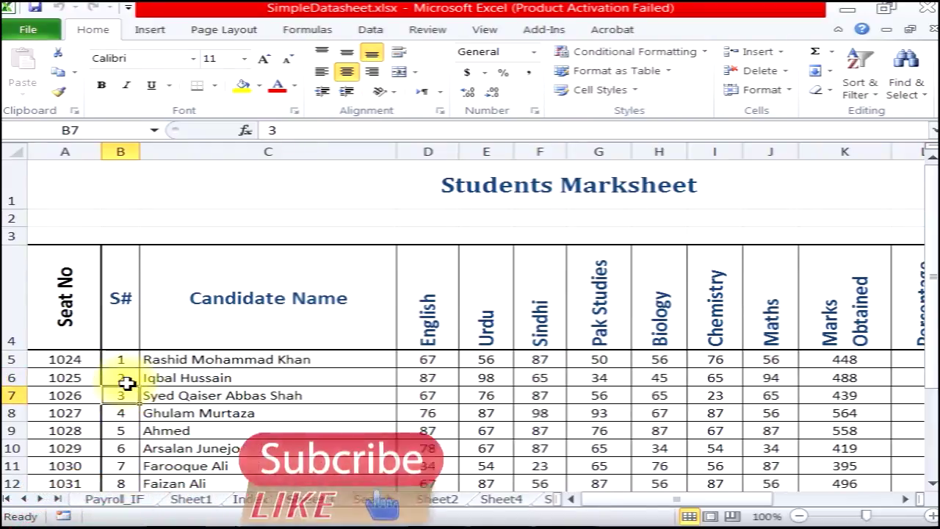
left_click(119, 377)
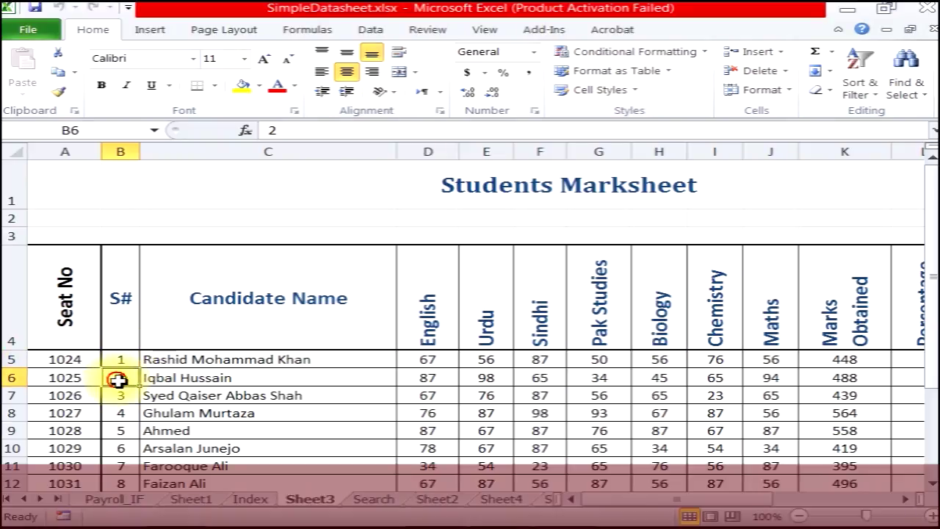
left_click(120, 298)
left_click(119, 359)
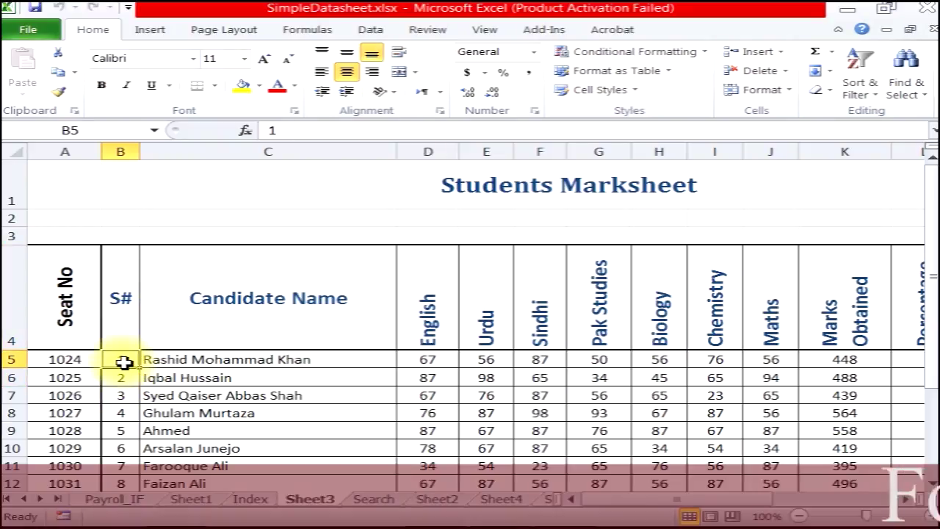
left_click(121, 377)
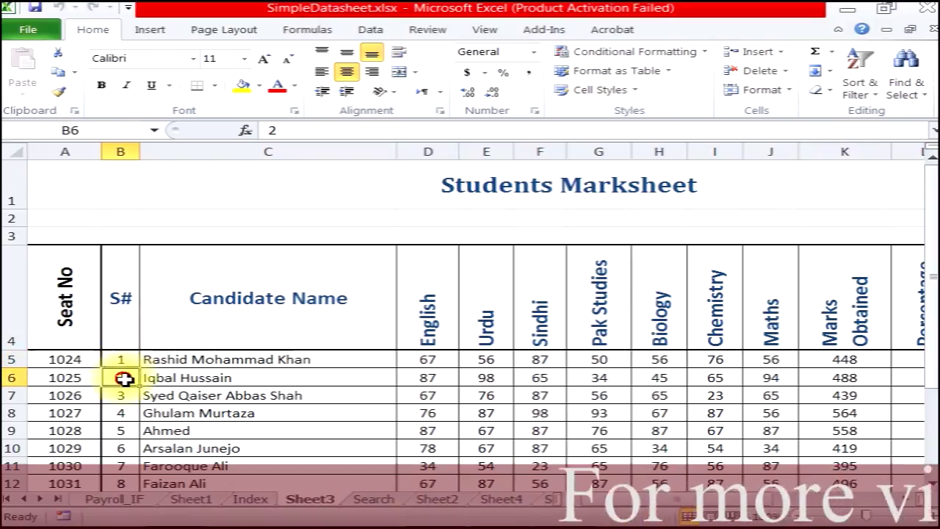
left_click(780, 53)
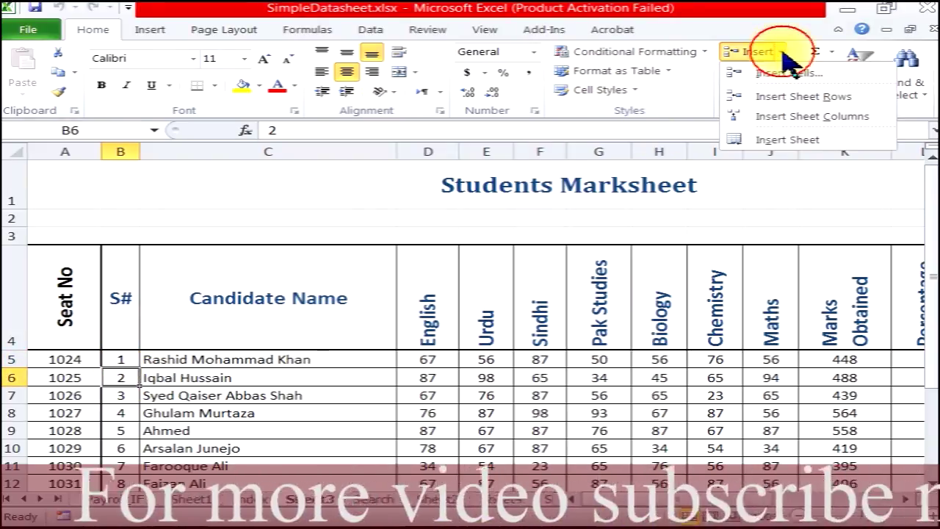
left_click(788, 98)
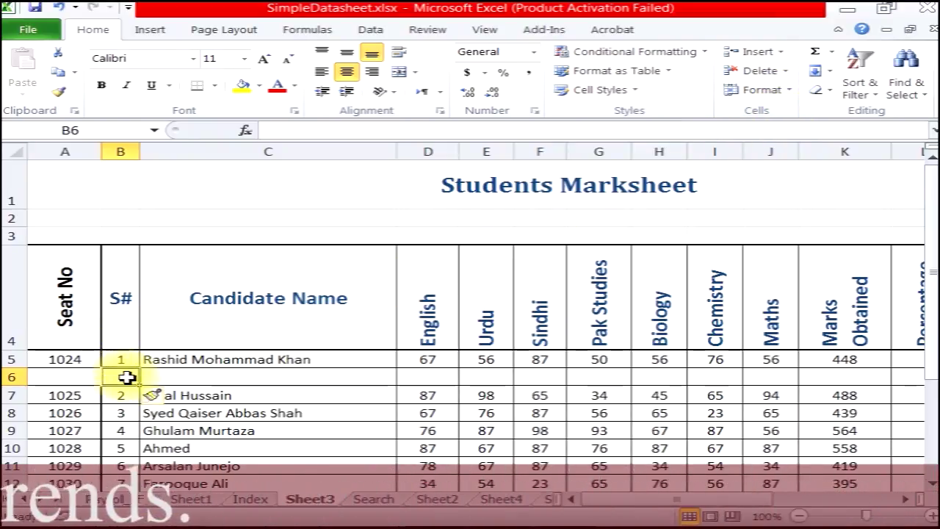
Step: Insert an entire row at blank cell B6 through the right-click Insert dialog
right_click(128, 377)
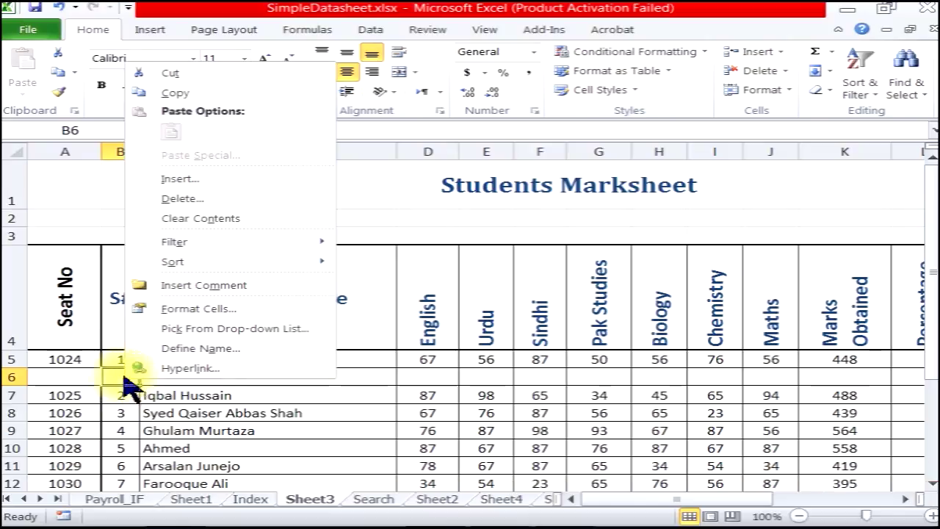
left_click(176, 182)
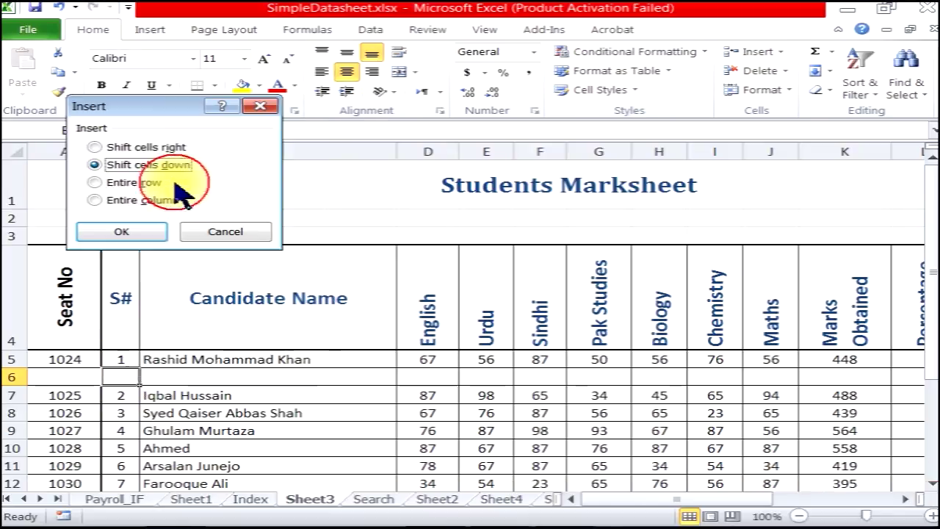
left_click(108, 188)
left_click(120, 232)
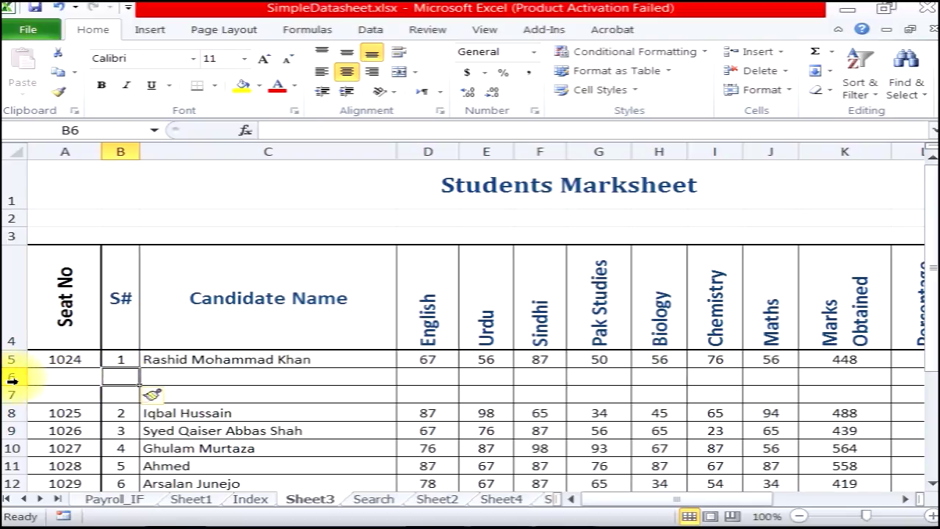
Step: Insert another blank row from the row 6 header's context menu
right_click(12, 380)
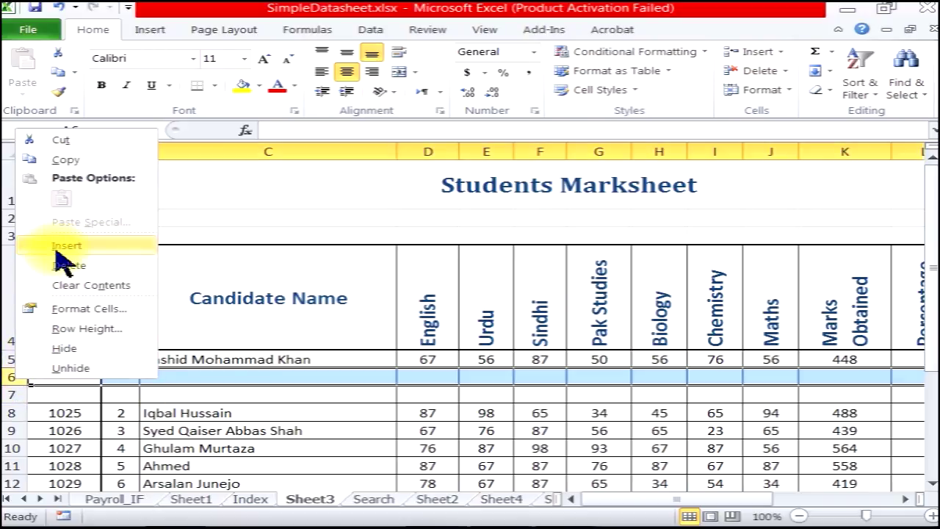
left_click(60, 247)
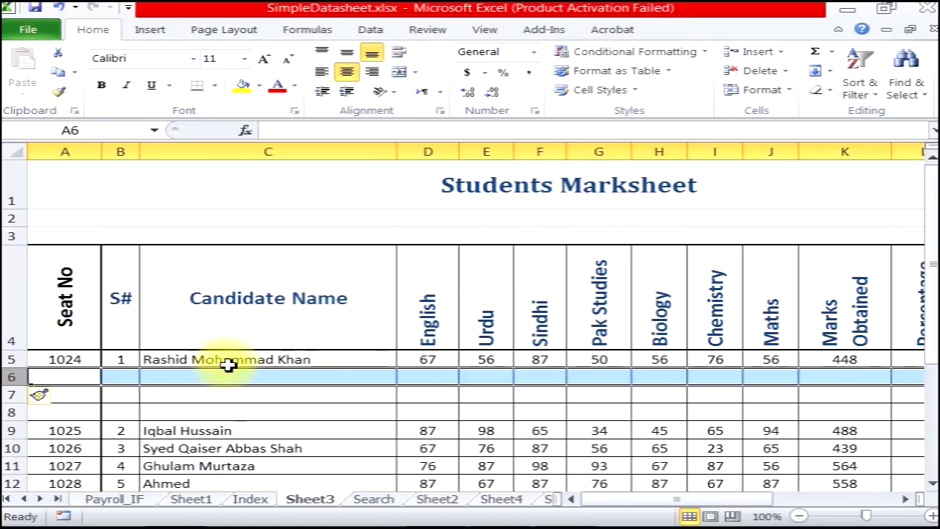
scroll(157, 388, "down", 3)
scroll(139, 384, "up", 2)
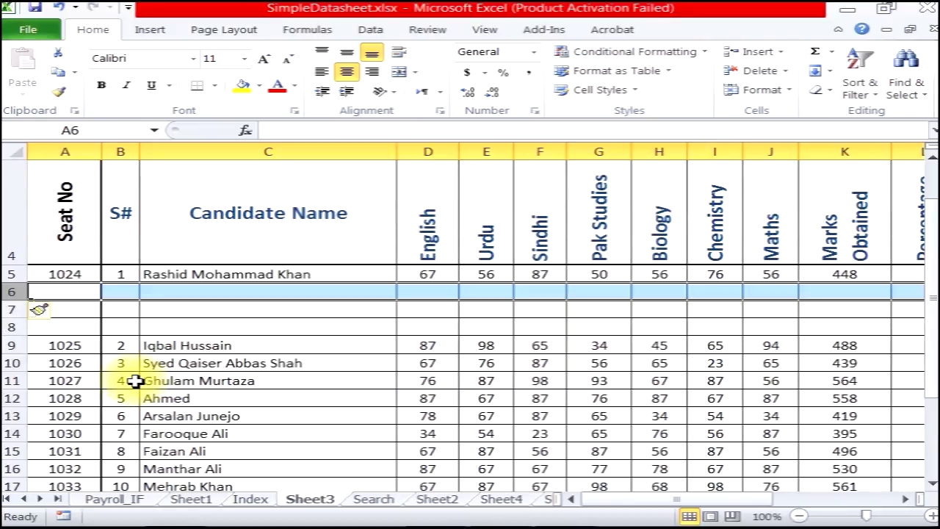
Step: Insert a fourth blank row from the row 9 header menu, leaving rows 6–9 empty
left_click_drag(115, 435, 122, 347)
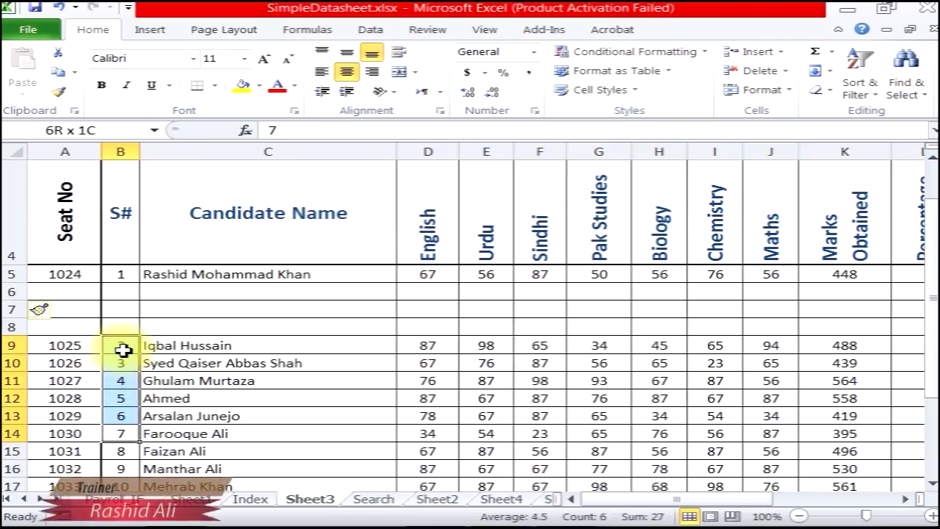
left_click(780, 52)
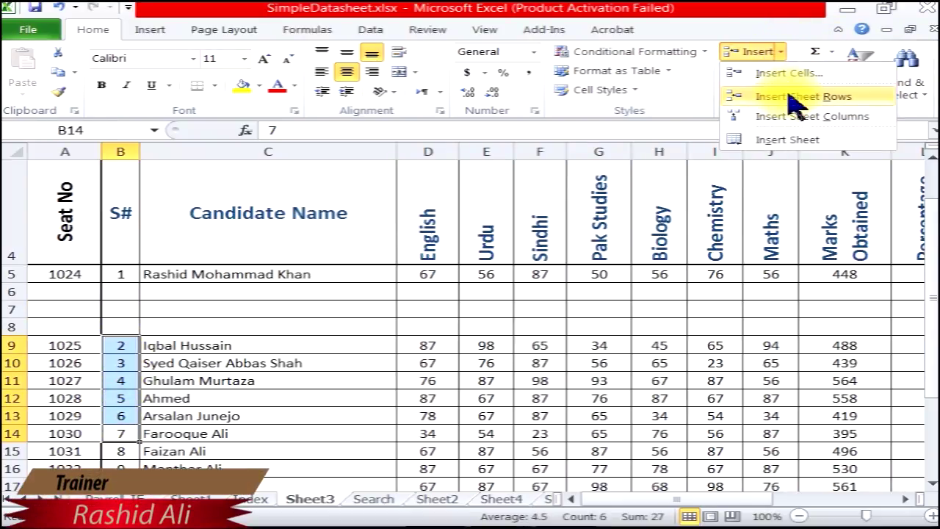
right_click(131, 347)
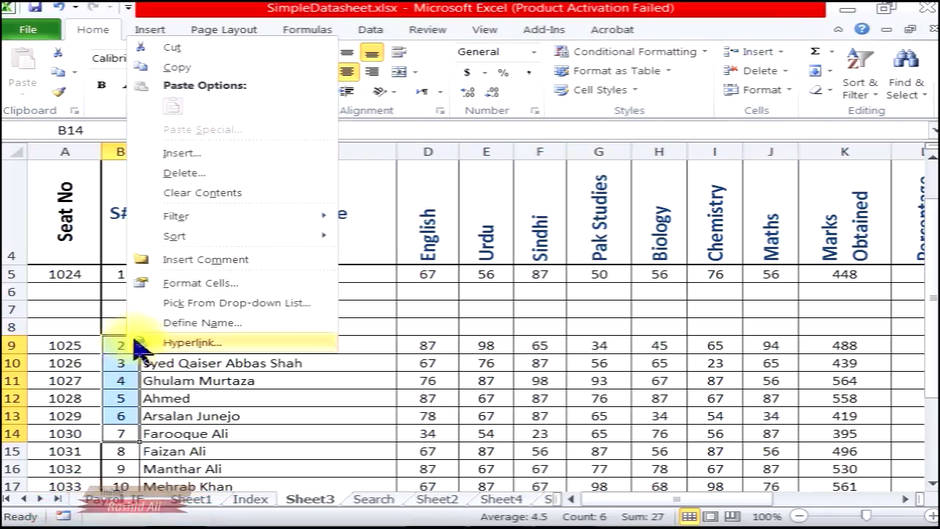
right_click(14, 345)
left_click(51, 219)
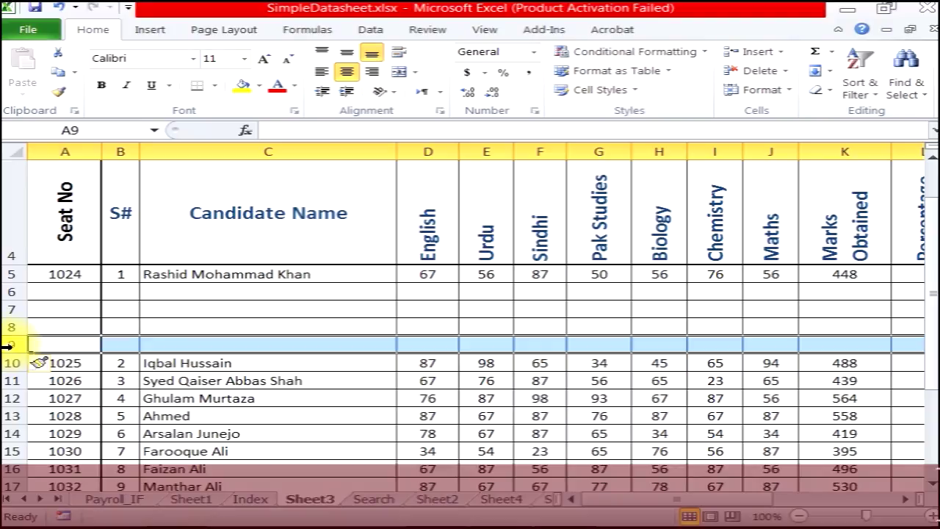
Step: Scroll down the sheet
scroll(11, 345, "down", 1)
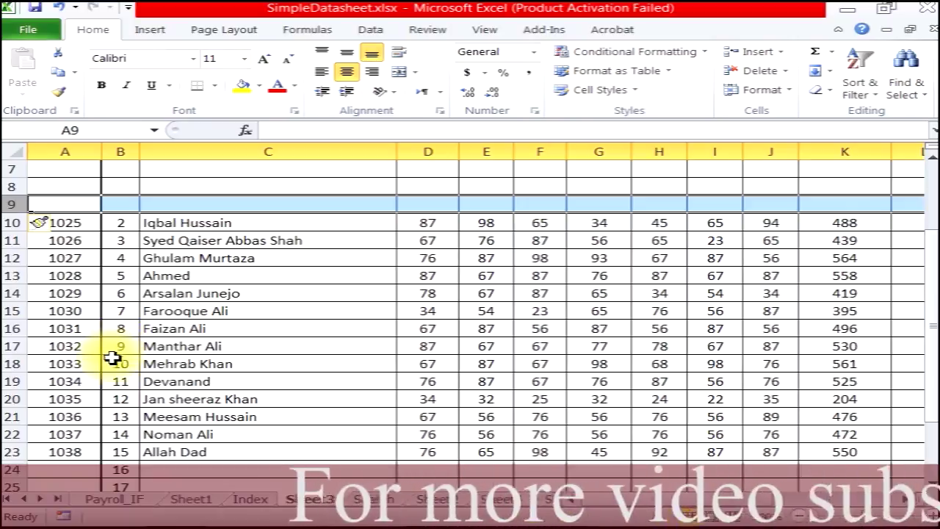
Step: Select B10:B18 and insert nine sheet rows at once, pushing the records to row 19
left_click_drag(120, 363, 122, 223)
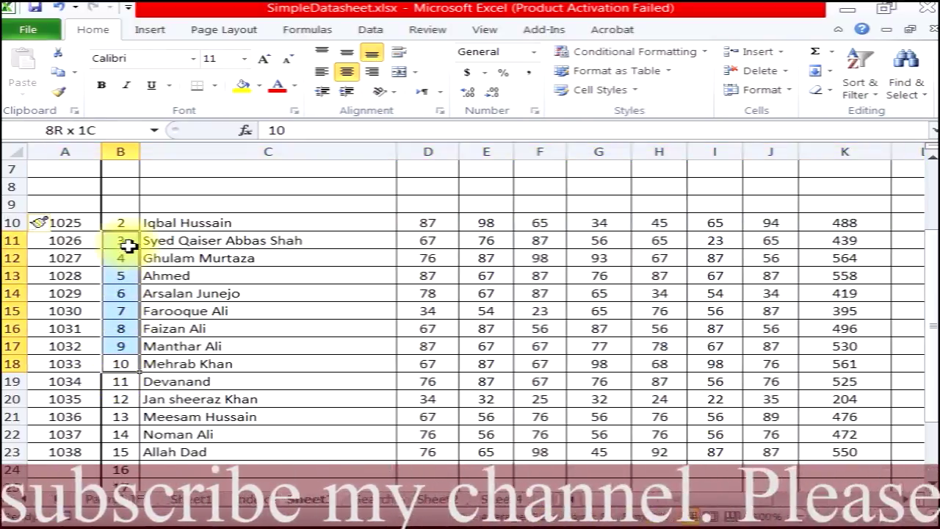
left_click(781, 51)
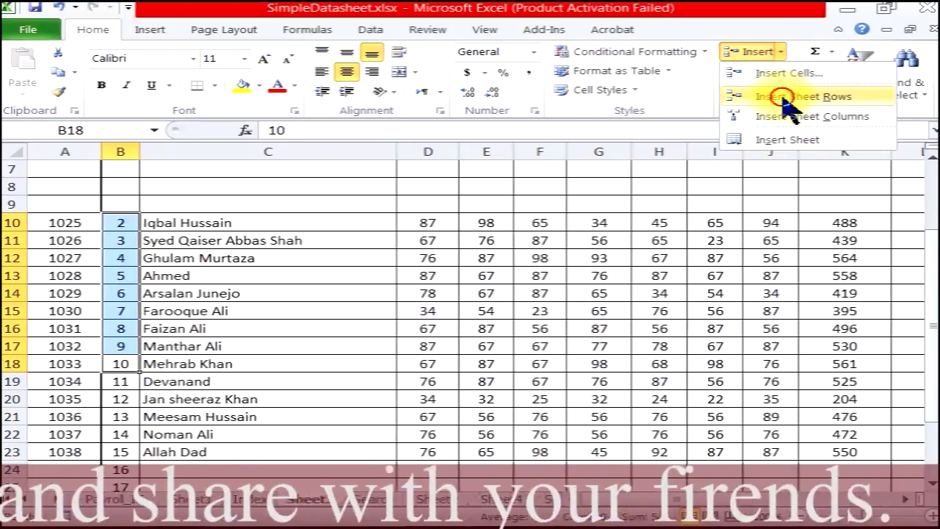
left_click(850, 100)
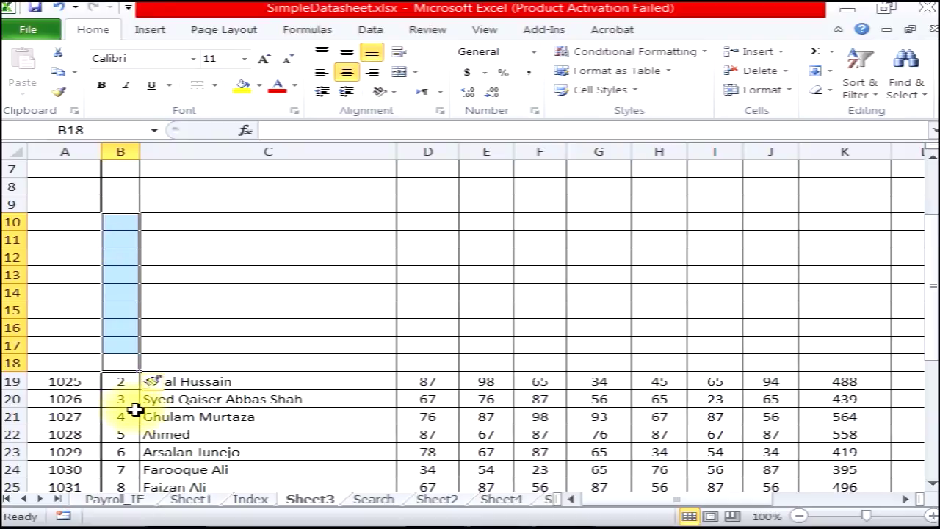
scroll(243, 416, "up", 1)
scroll(244, 415, "down", 1)
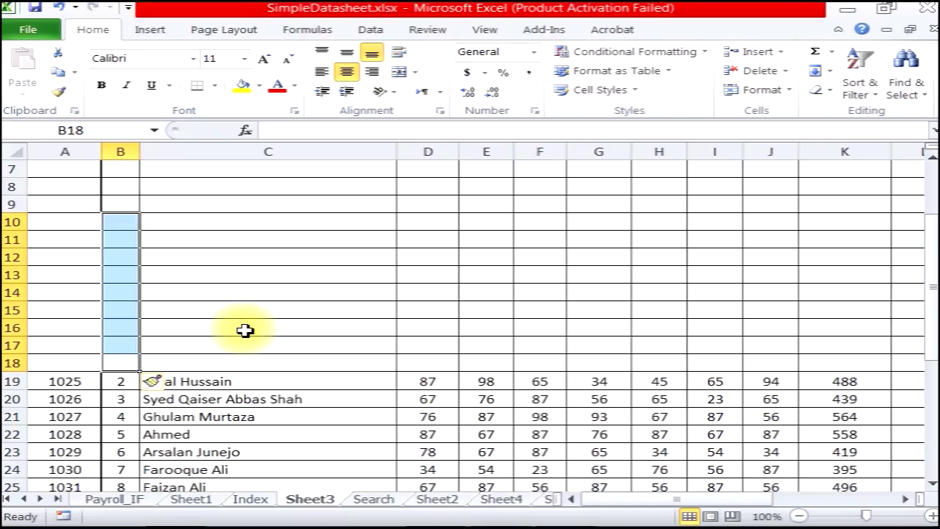
scroll(244, 330, "up", 1)
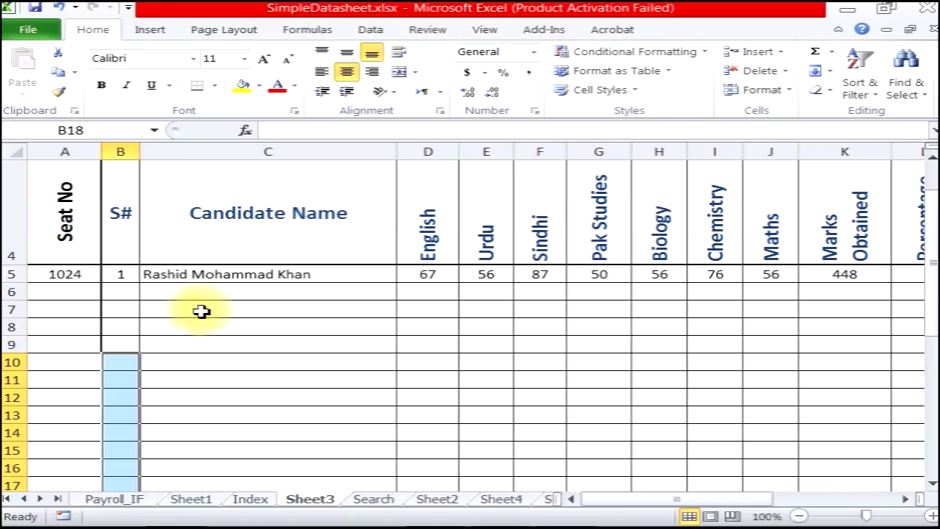
Step: Delete blank row 6 twice, using Delete Sheet Rows and Delete > Entire row, then blank row 7
left_click(48, 294)
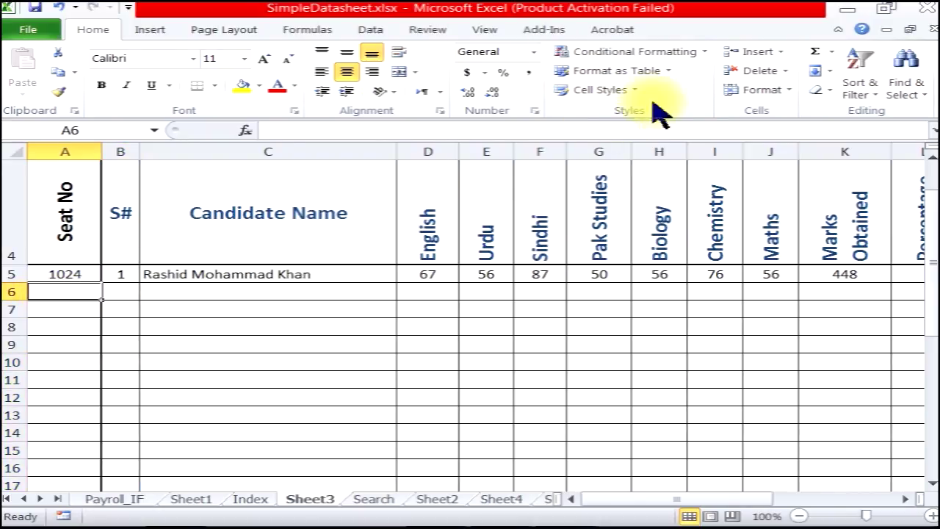
left_click(785, 71)
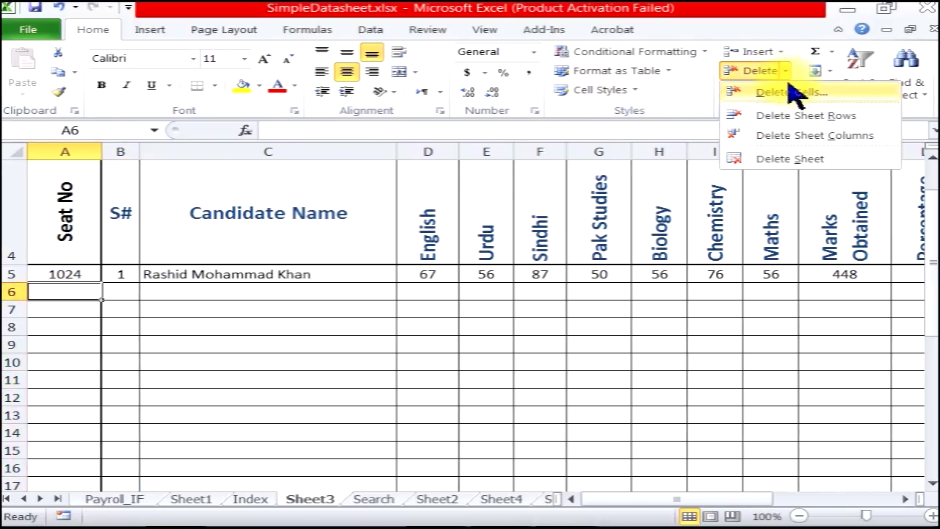
left_click(867, 118)
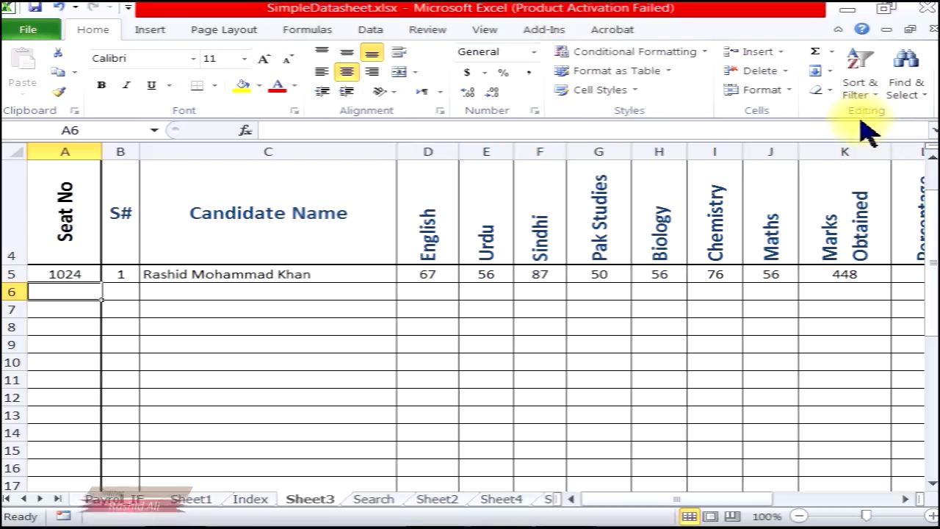
right_click(81, 293)
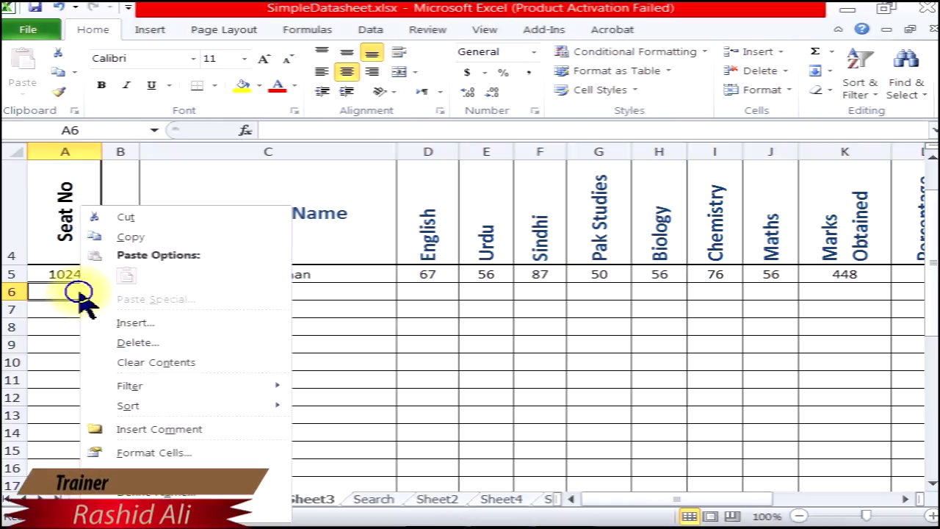
left_click(173, 341)
left_click(139, 344)
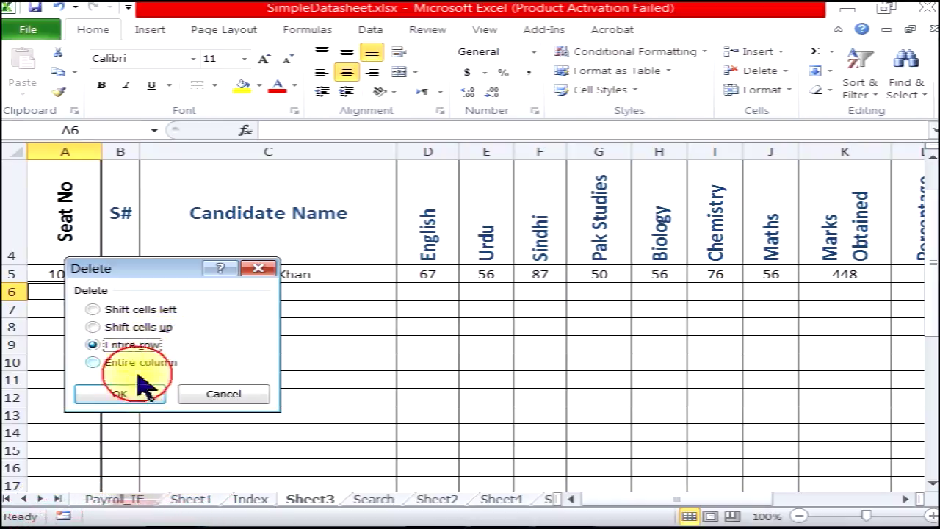
left_click(132, 394)
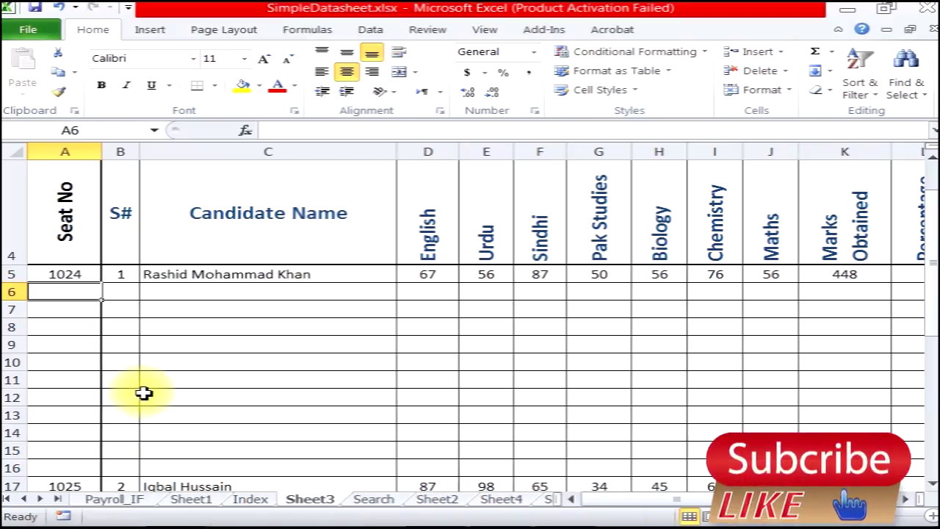
right_click(7, 309)
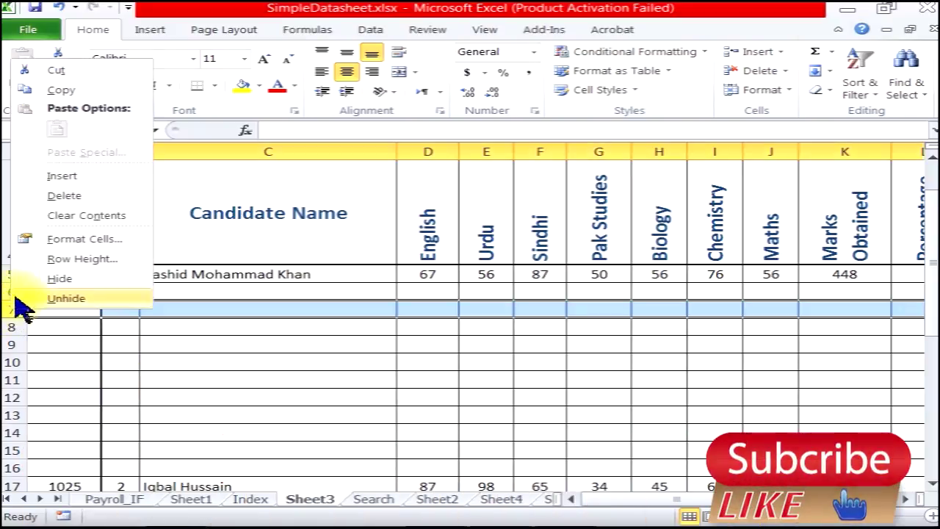
left_click(59, 195)
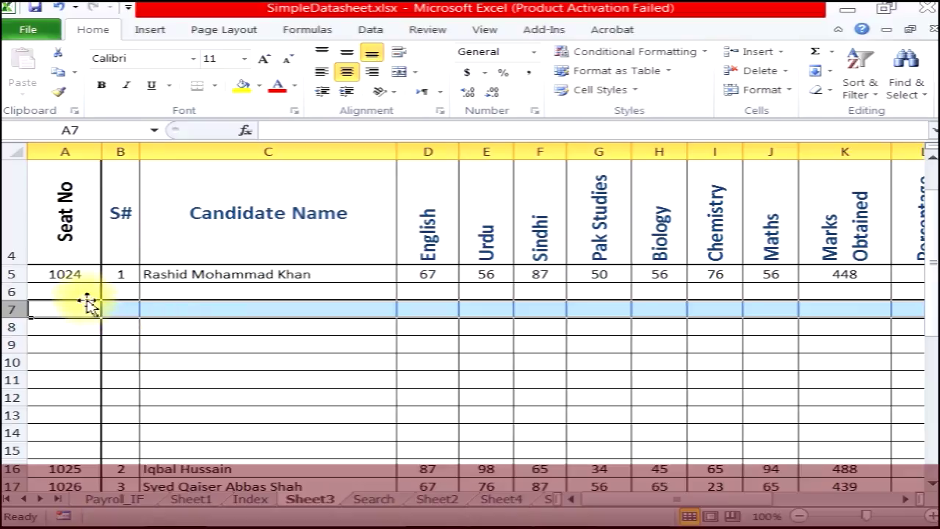
Step: Select blank cells A6:A15 and delete those ten sheet rows
left_click_drag(87, 293, 65, 449)
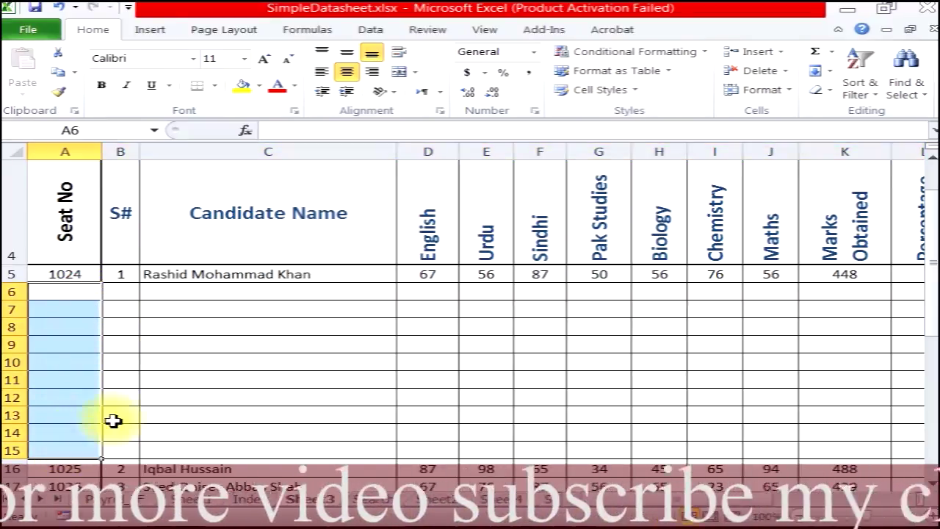
left_click_drag(70, 292, 862, 450)
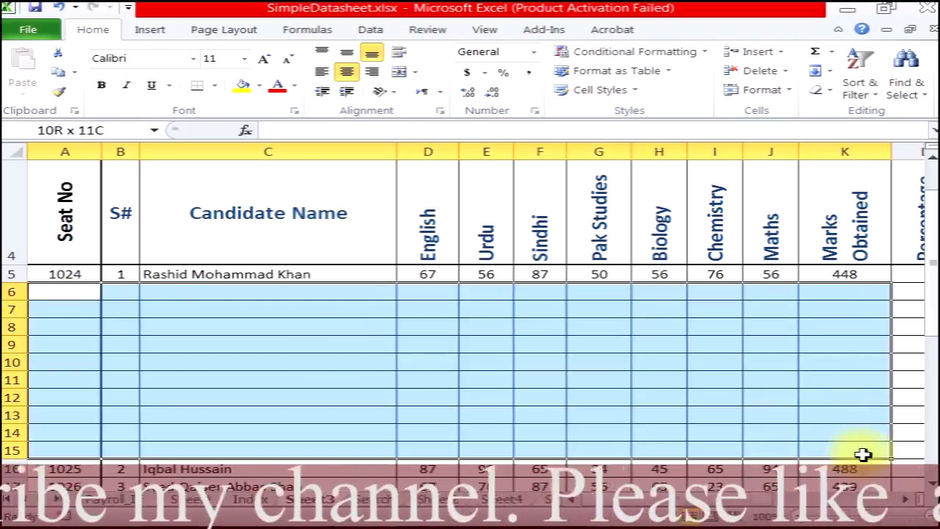
left_click(258, 348)
left_click_drag(55, 292, 76, 453)
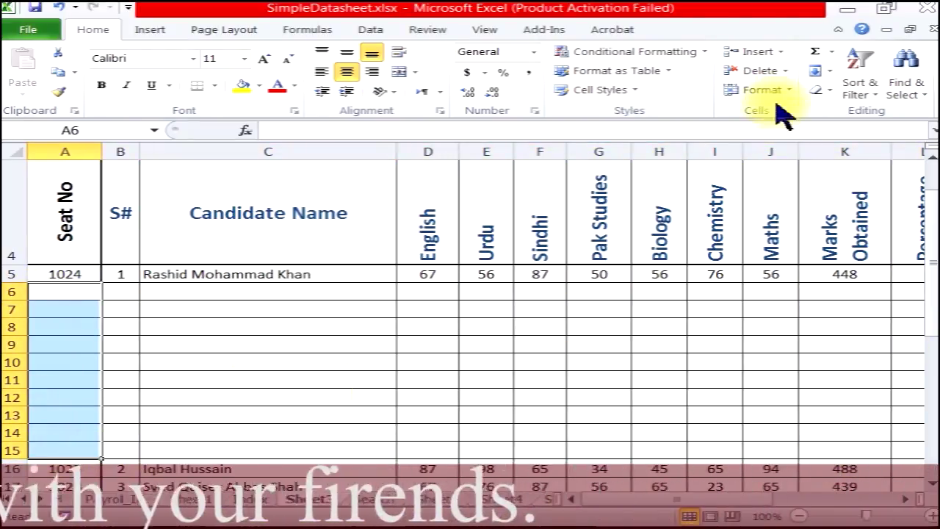
left_click(785, 71)
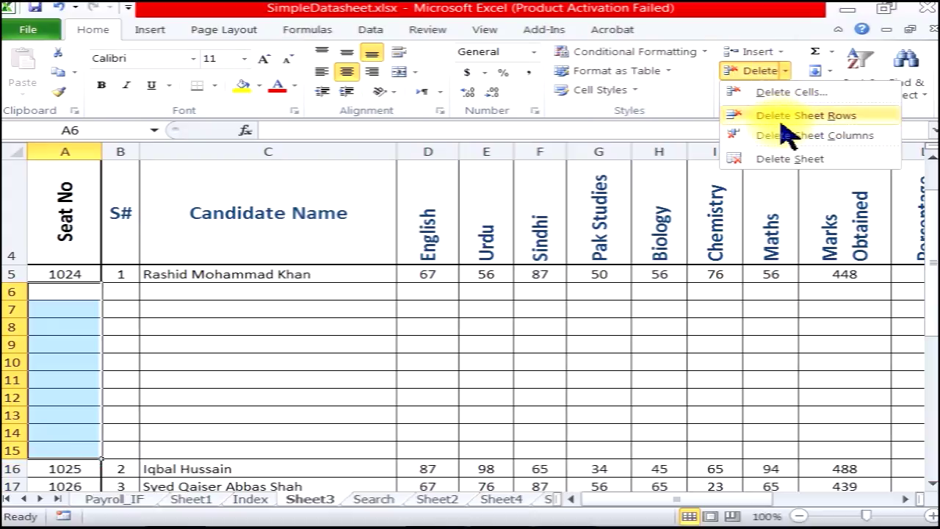
left_click(781, 121)
left_click(337, 358)
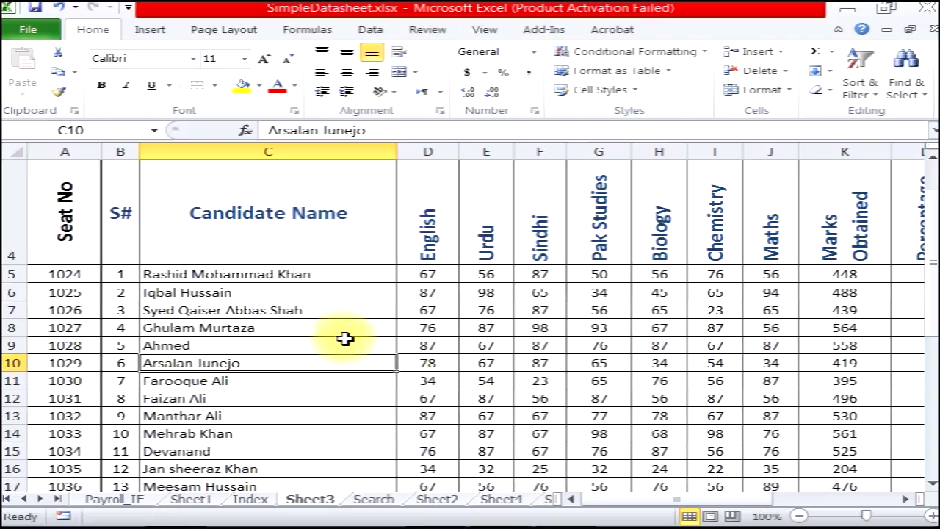
Step: Select the Urdu mark 56 in cell E5 and show the Cells group's Insert choices
left_click(211, 274)
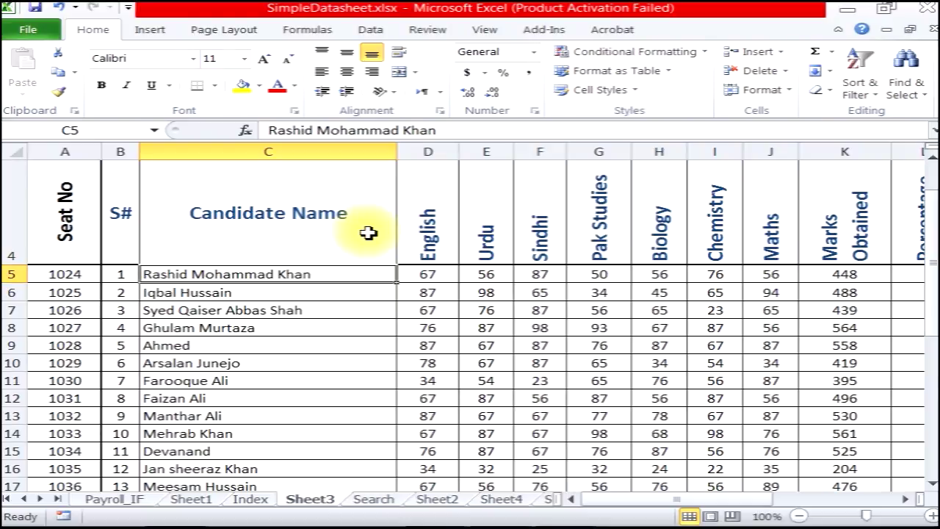
left_click(160, 276)
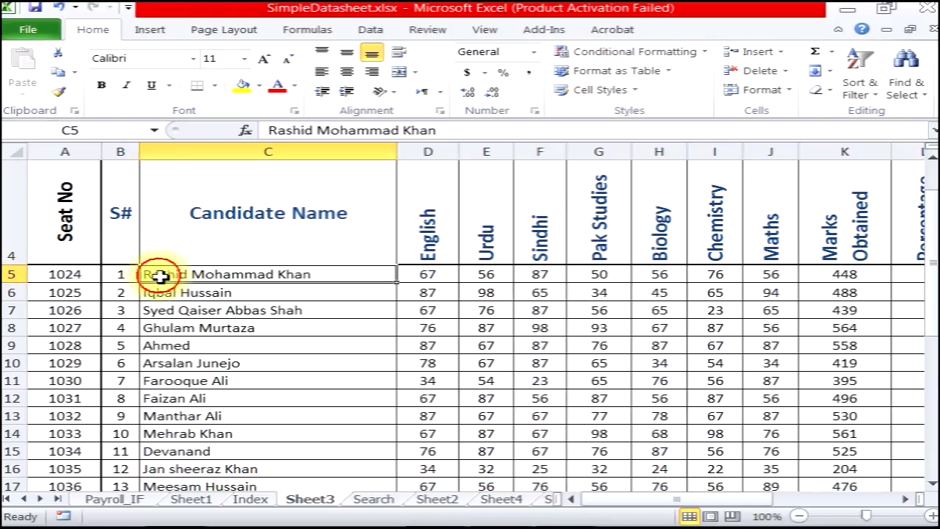
left_click(137, 274)
left_click(146, 277)
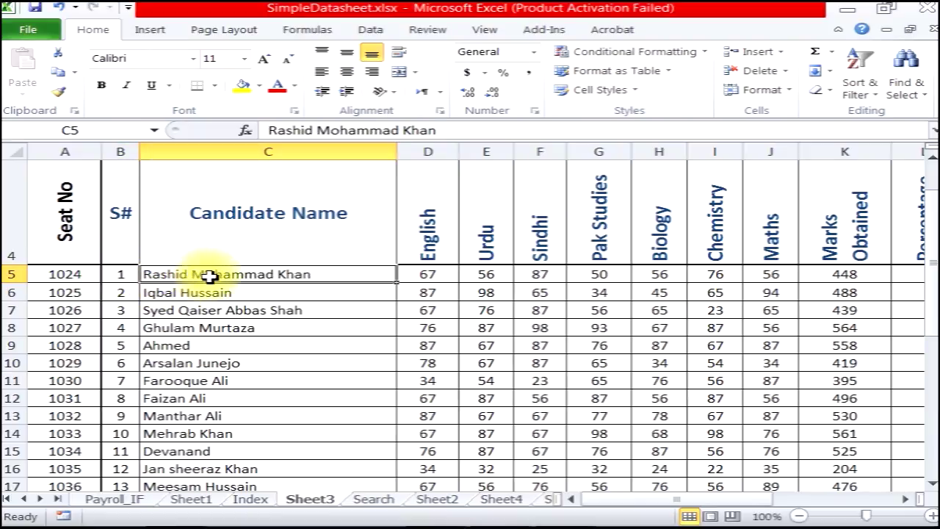
left_click(434, 272)
left_click(485, 273)
left_click(445, 275)
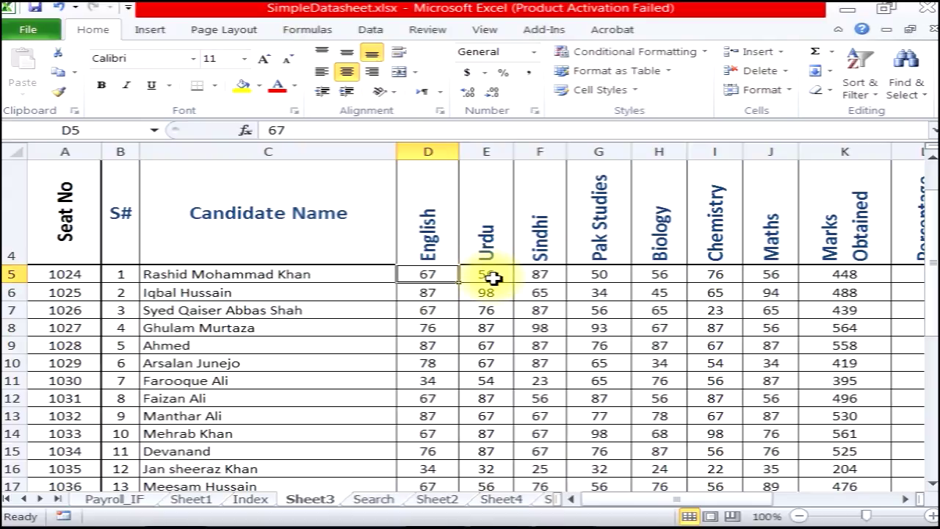
left_click(492, 277)
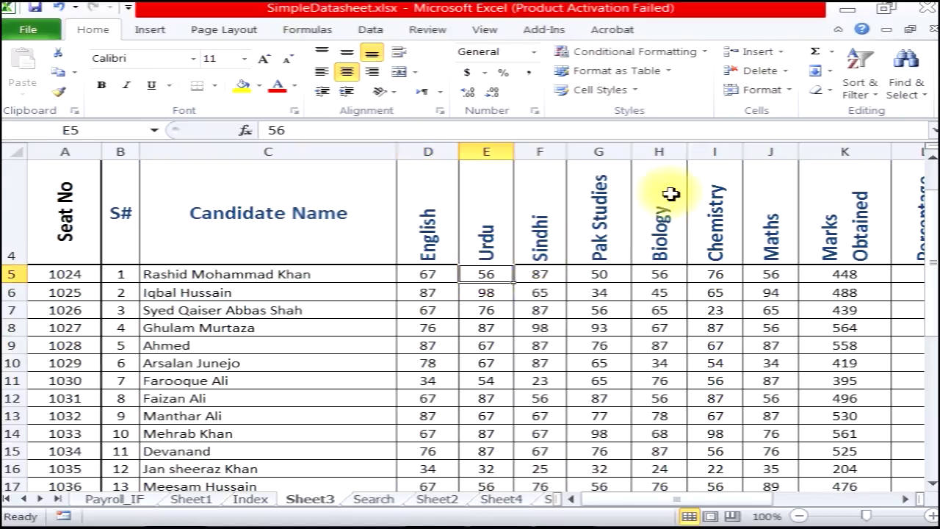
left_click(782, 52)
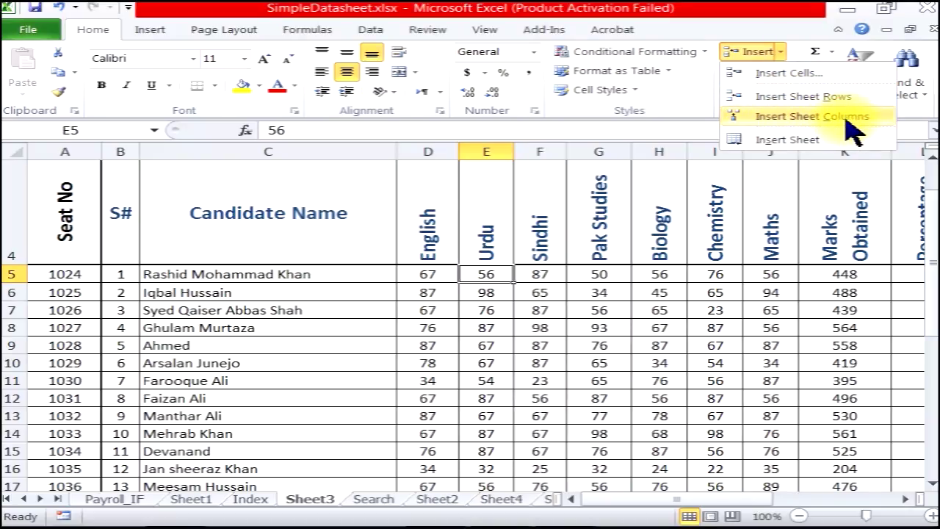
Step: Insert a sheet column before Urdu, then an entire column at D5 via the Insert dialog
left_click(854, 132)
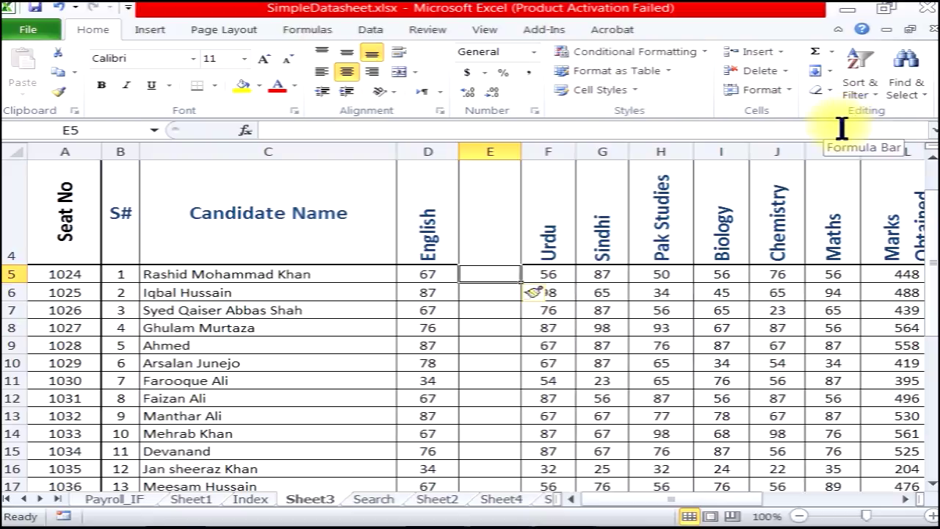
left_click(369, 282)
left_click(417, 276)
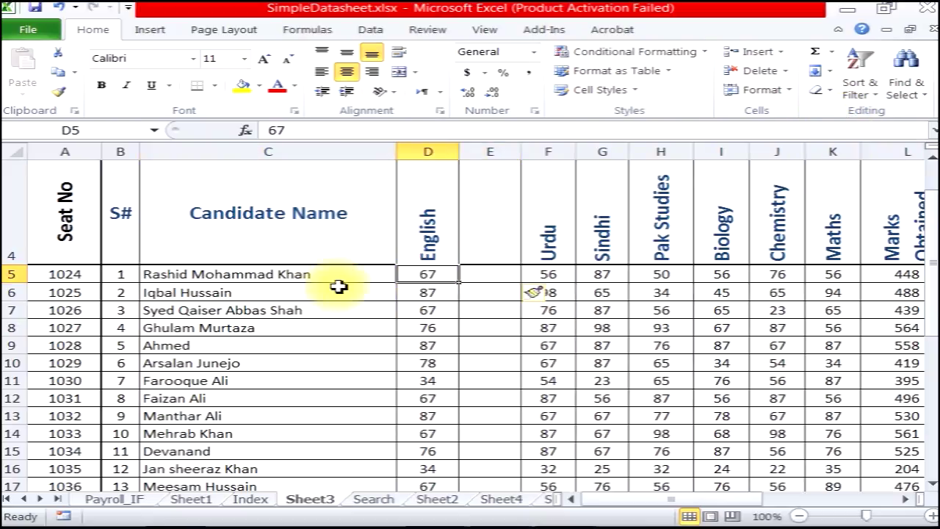
right_click(421, 276)
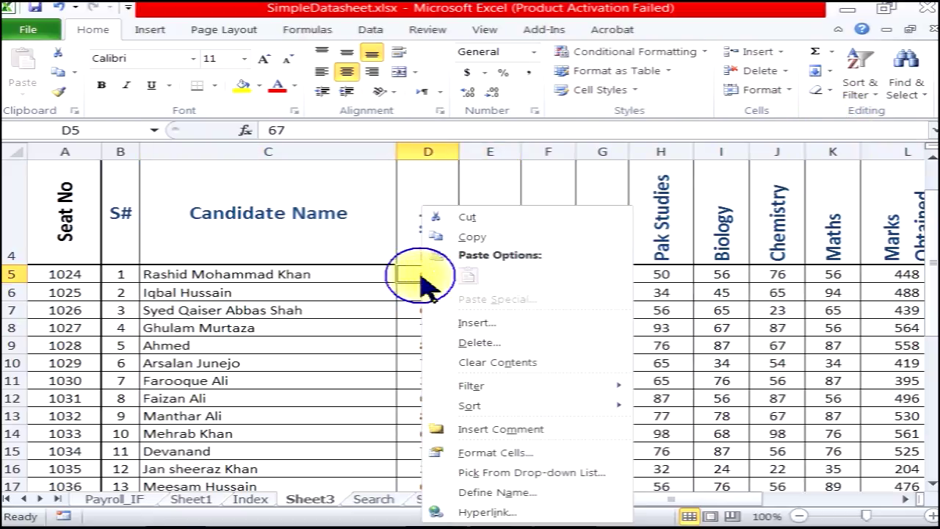
left_click(450, 327)
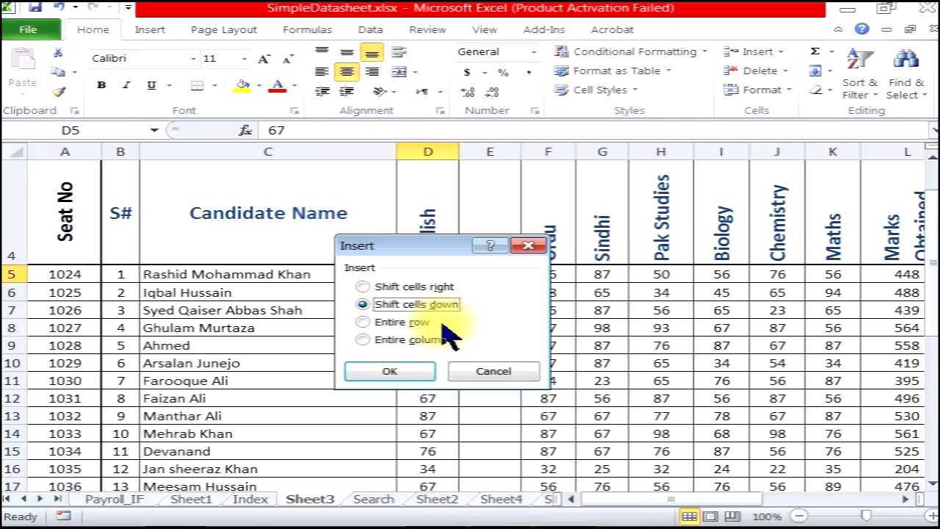
left_click(363, 340)
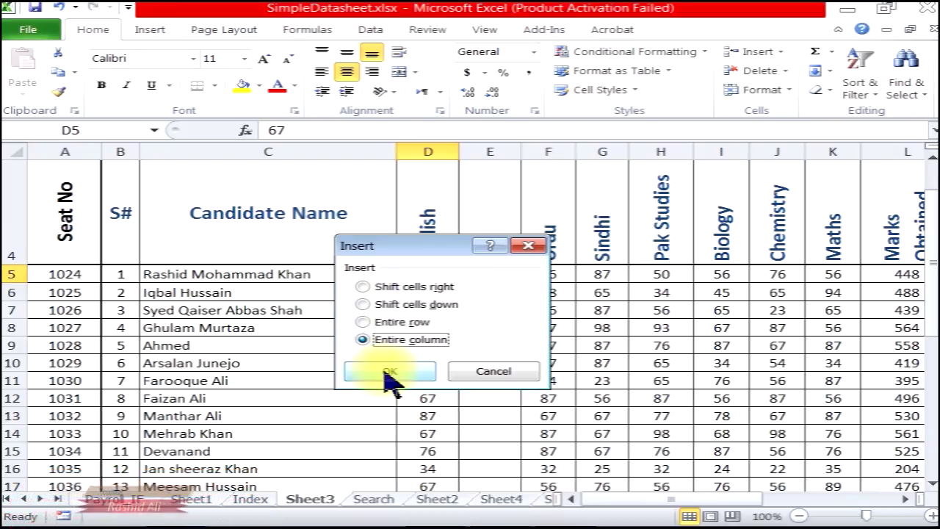
left_click(389, 373)
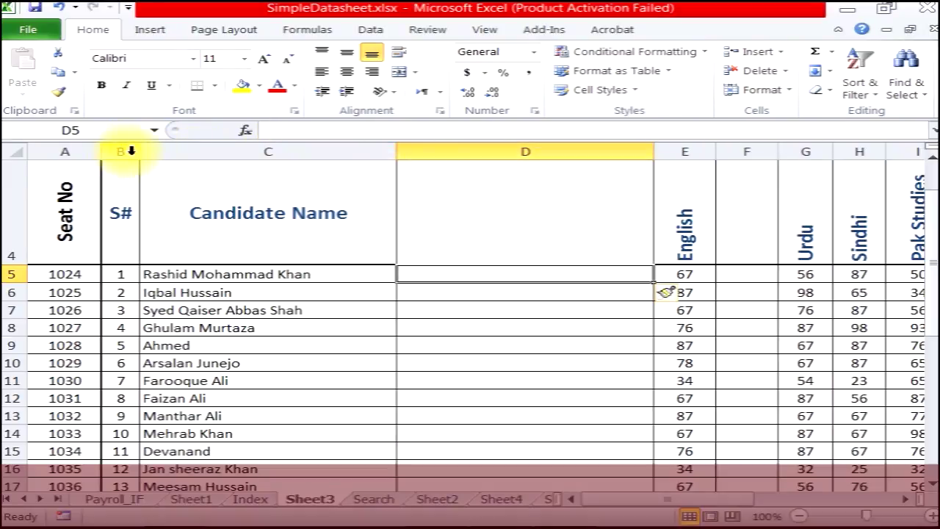
Step: Insert a blank column at C, then several sheet columns across the selected E:J range
right_click(226, 153)
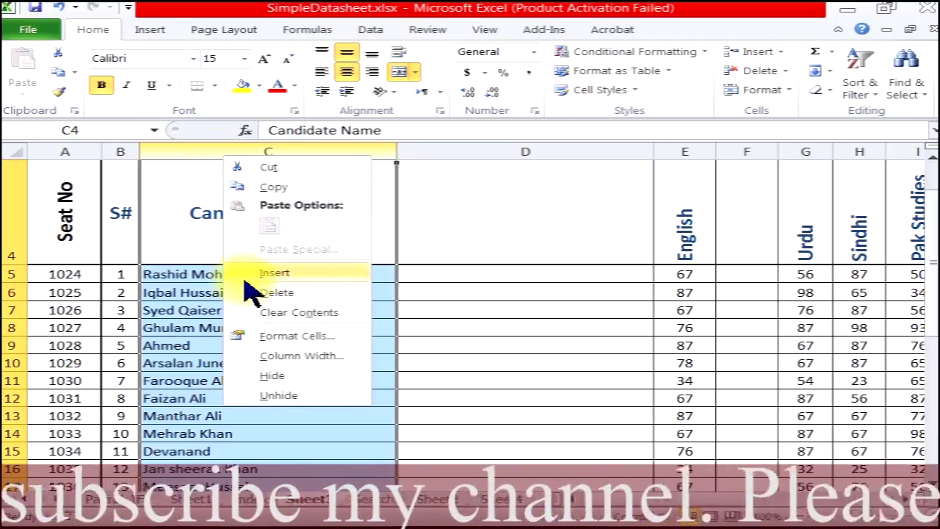
left_click(274, 272)
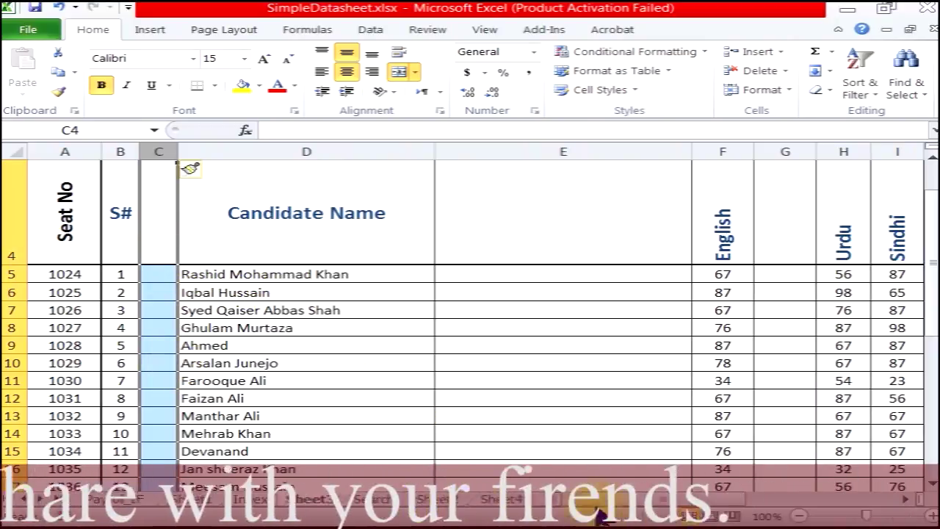
left_click(643, 500)
left_click_drag(642, 499, 735, 499)
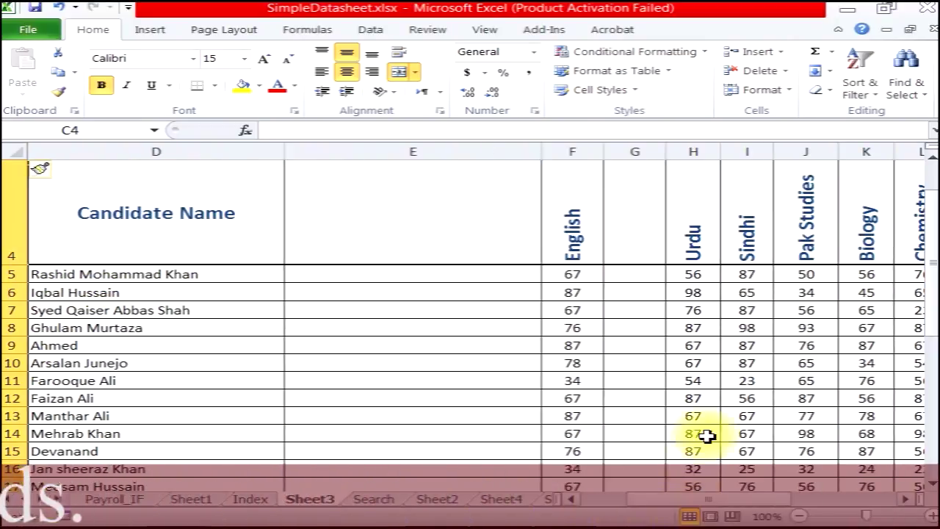
left_click_drag(783, 277, 451, 273)
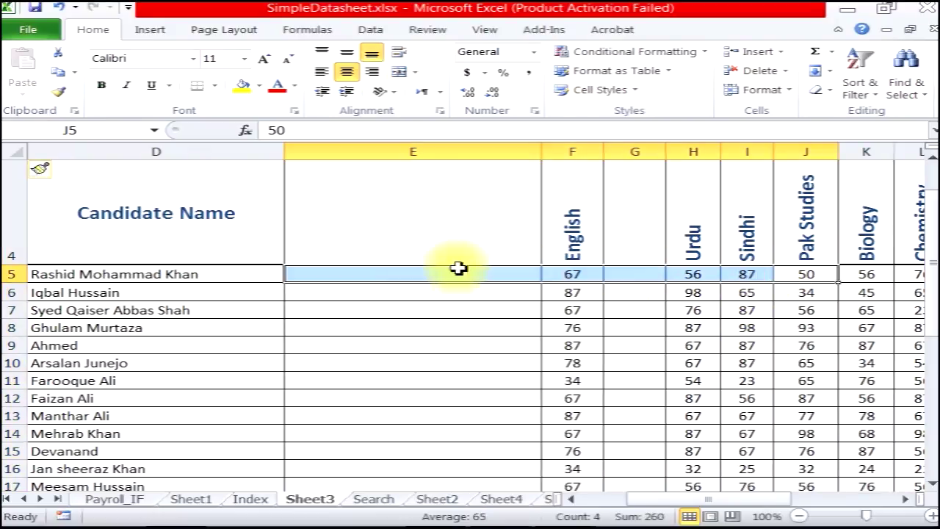
left_click(781, 52)
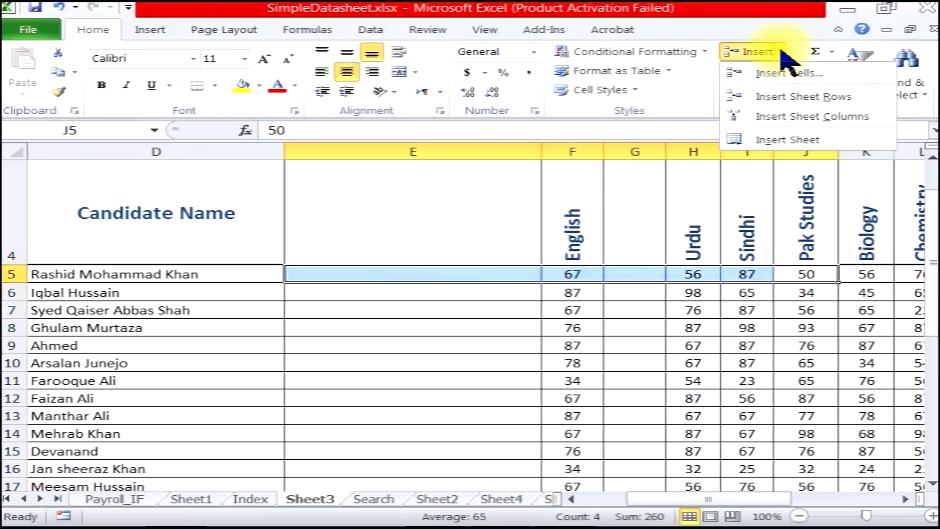
left_click(782, 117)
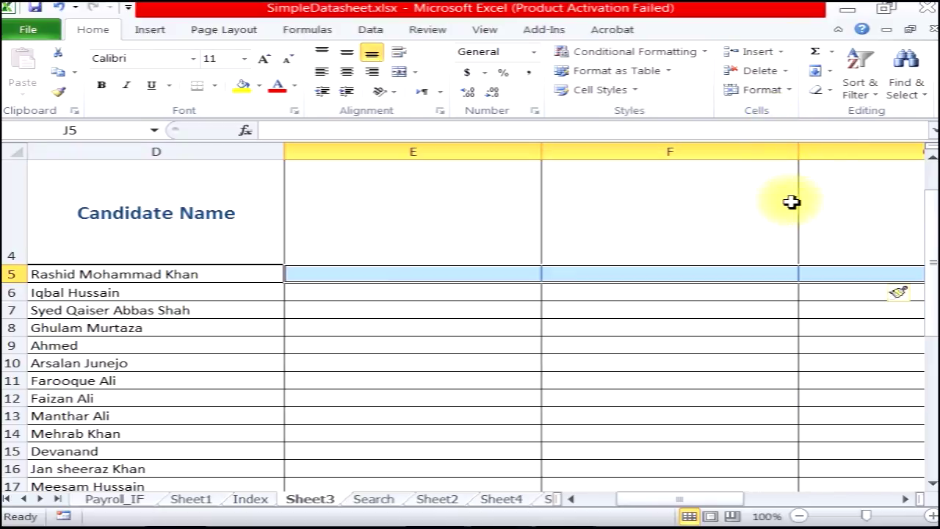
mouse_move(695, 499)
left_mouse_down()
mouse_move(755, 508)
mouse_move(661, 510)
left_mouse_up()
left_click(153, 276)
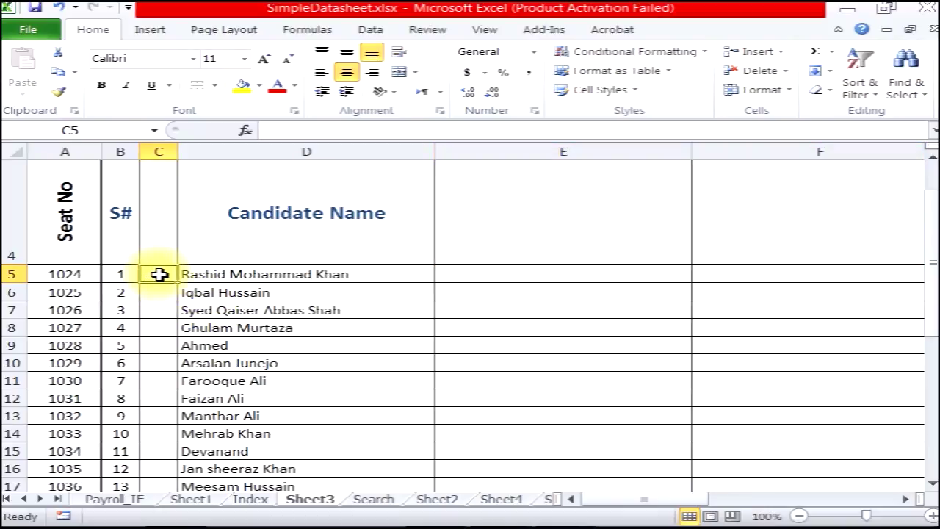
Step: Delete blank column C using Delete Sheet Columns
left_click(159, 328)
left_click(157, 293)
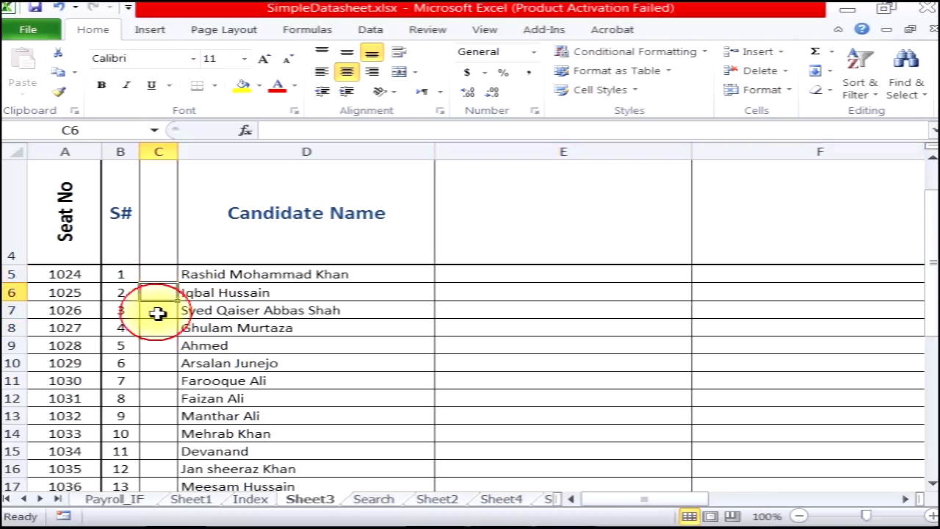
mouse_move(157, 205)
left_mouse_down()
mouse_move(152, 499)
mouse_move(157, 326)
left_mouse_up()
left_click(169, 444)
left_click(164, 430)
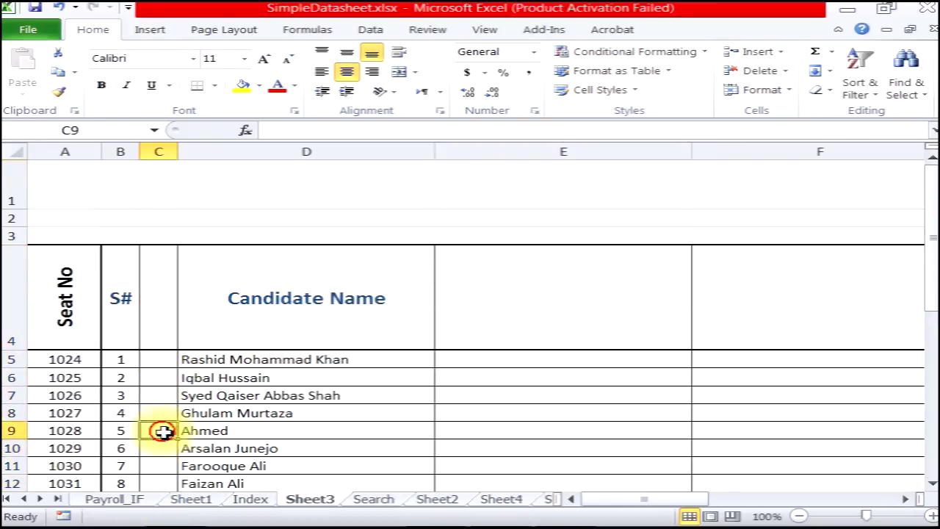
left_click(787, 72)
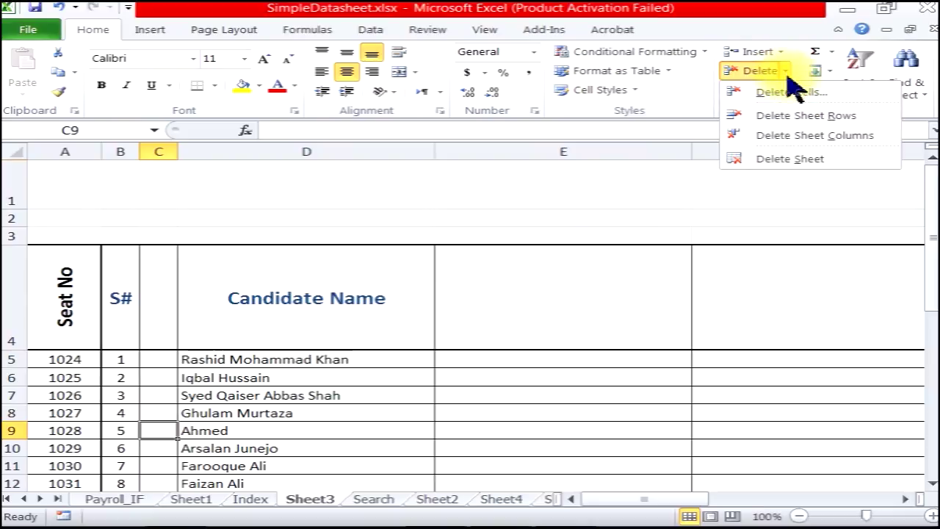
left_click(788, 135)
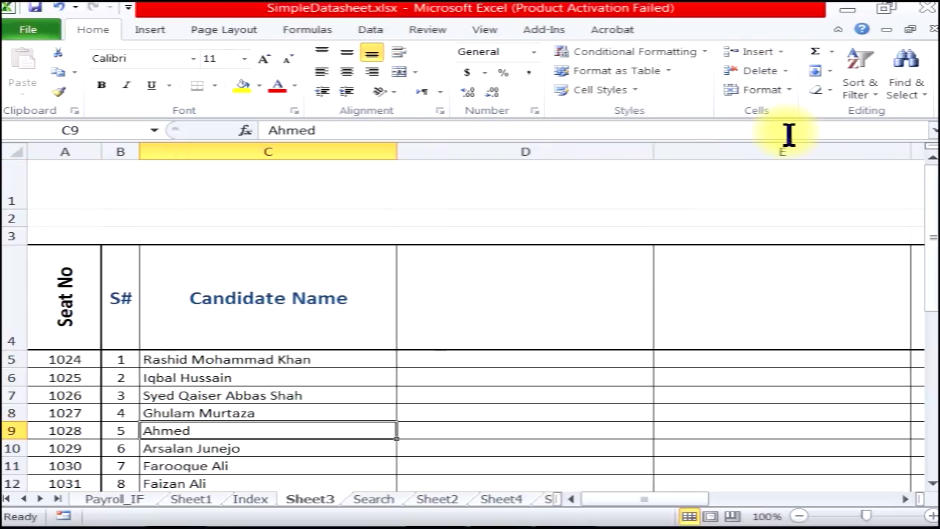
Step: Remove blank column D from its header menu, then another via D6's Delete > Entire column
right_click(521, 148)
left_click(552, 288)
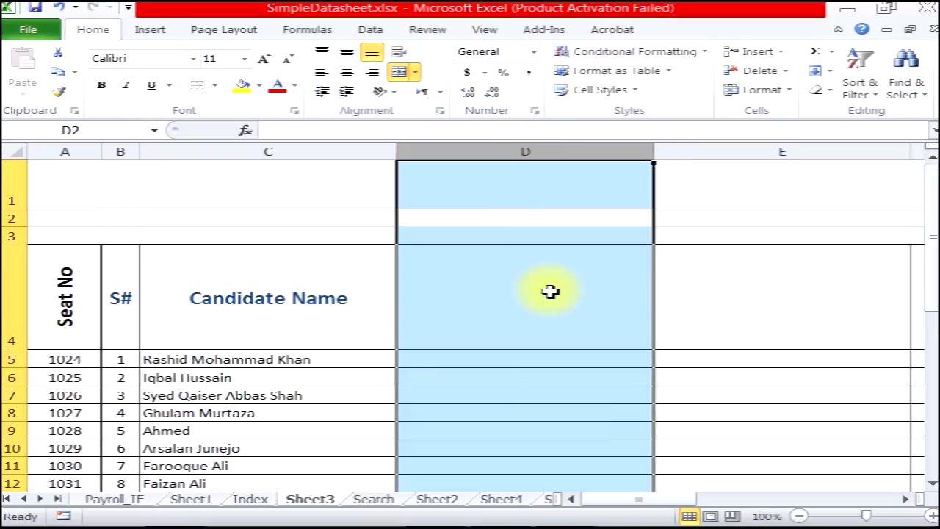
left_click(553, 372)
right_click(478, 379)
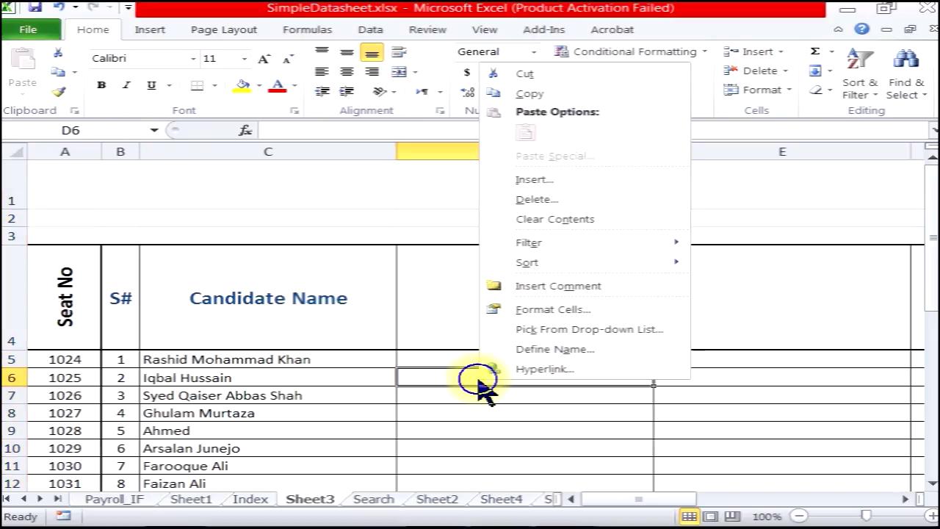
left_click(537, 200)
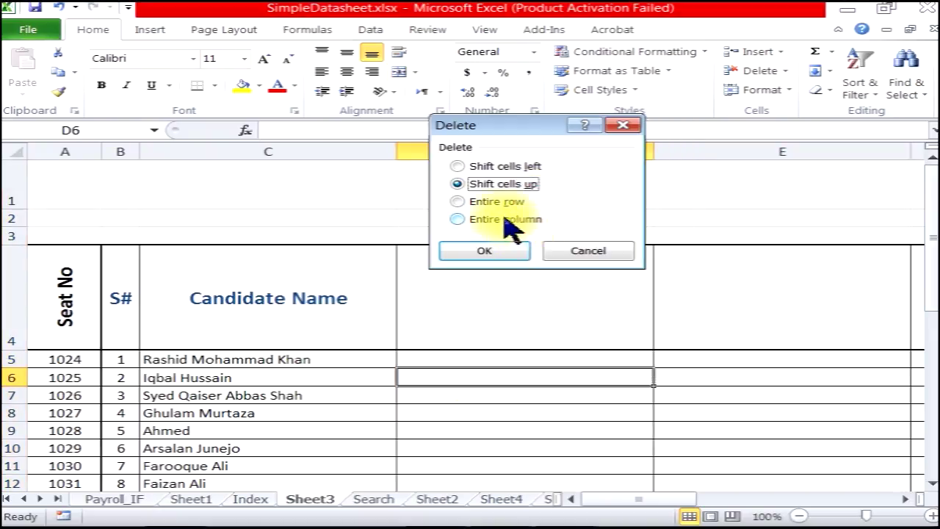
left_click(506, 221)
left_click(494, 252)
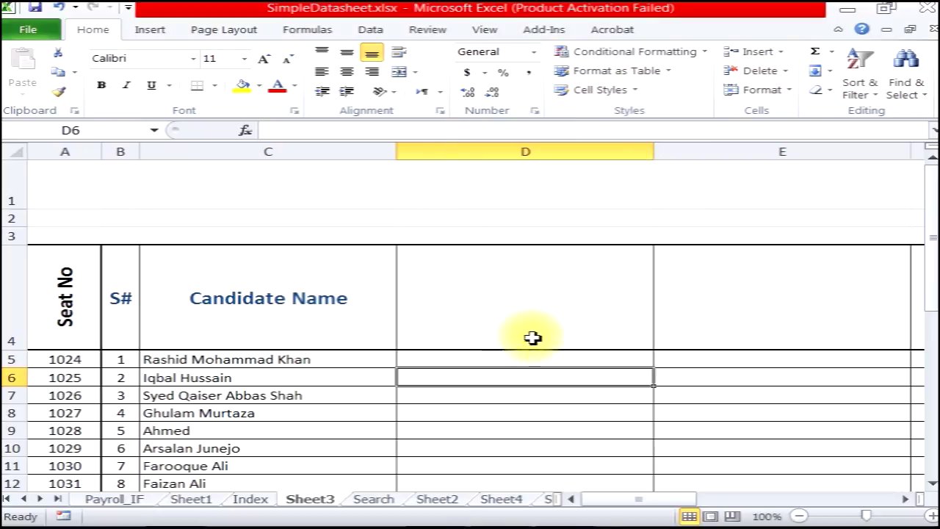
Step: Delete empty columns D through H, then the remaining empty column E
mouse_move(477, 363)
left_mouse_down()
mouse_move(929, 376)
mouse_move(168, 353)
mouse_move(621, 367)
mouse_move(903, 363)
mouse_move(189, 361)
mouse_move(198, 363)
left_mouse_up()
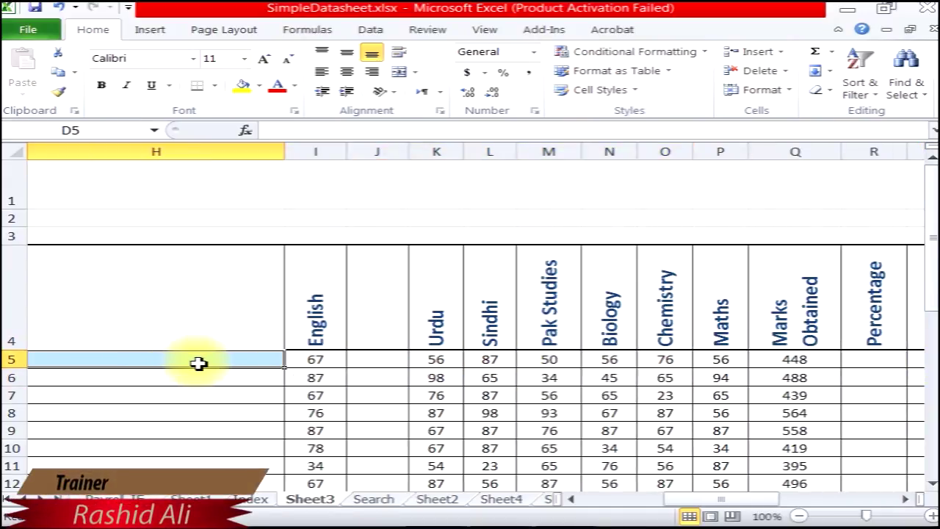
left_click(785, 71)
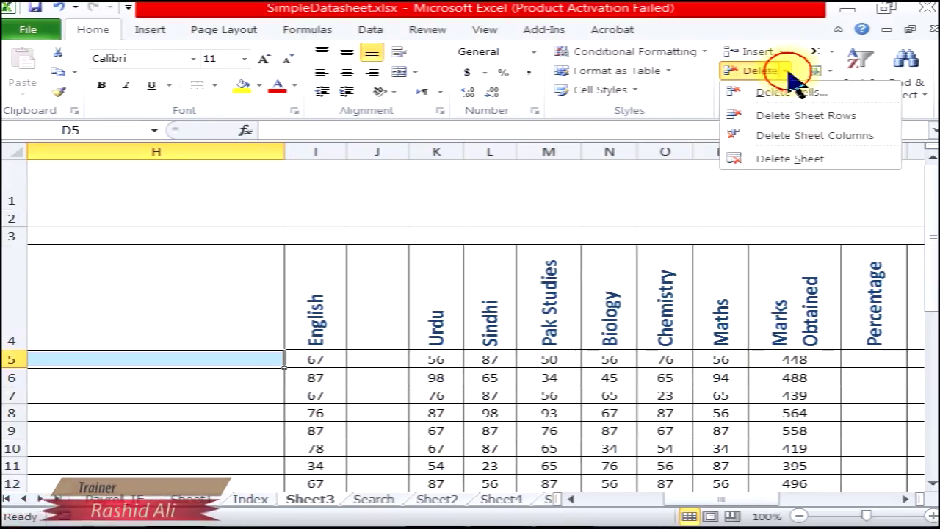
left_click(793, 136)
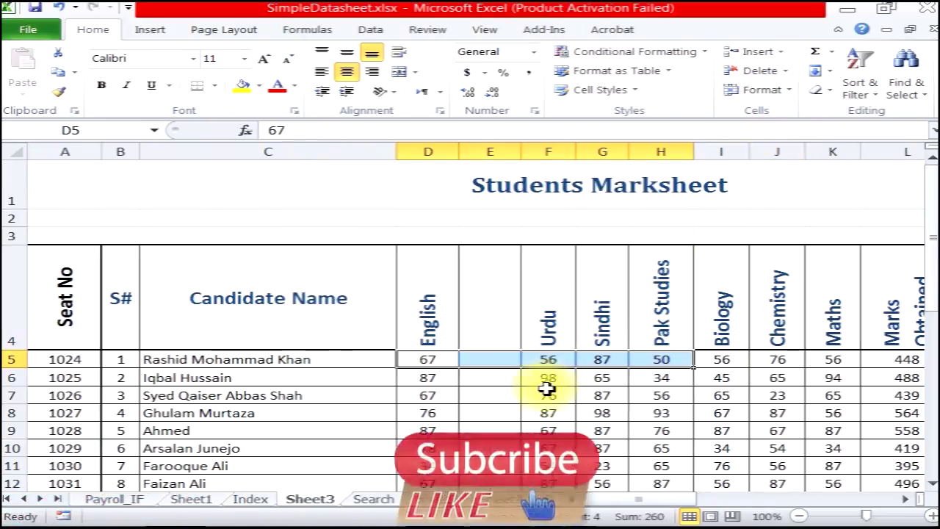
left_click(502, 385)
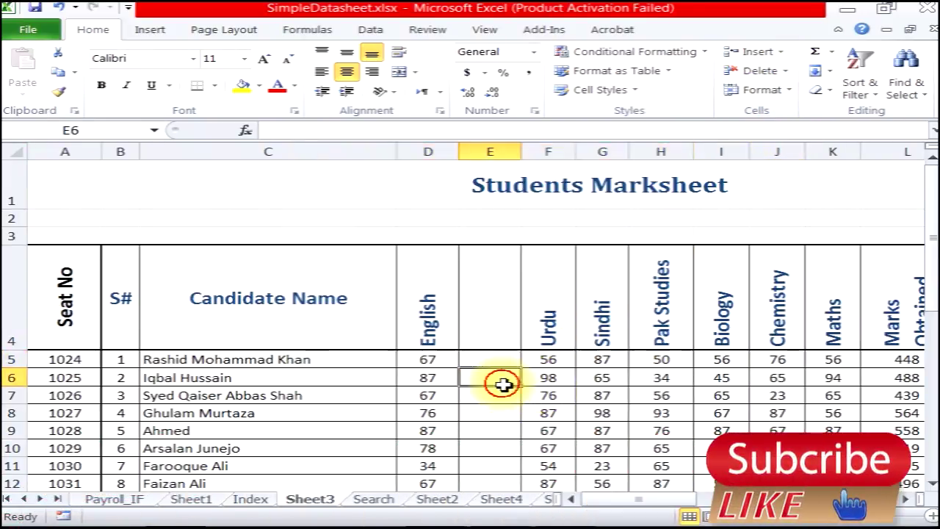
right_click(503, 382)
left_click(575, 196)
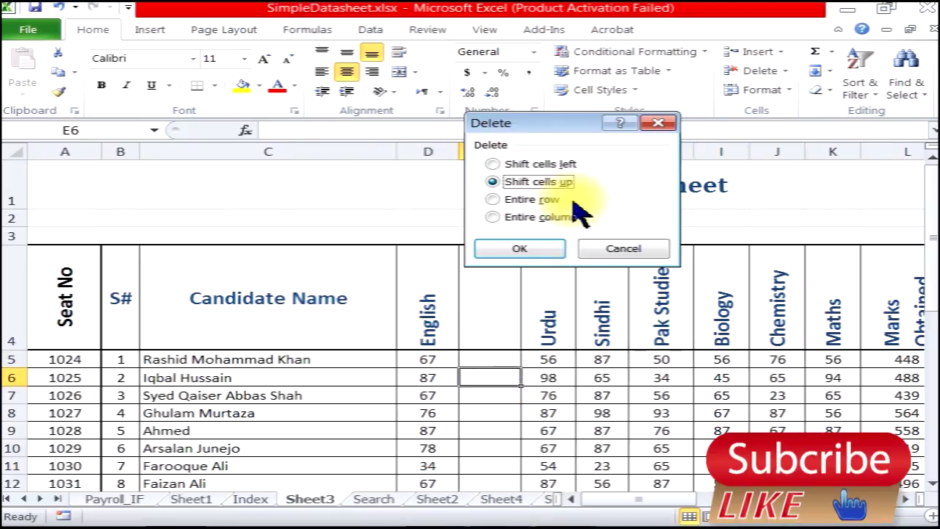
left_click(504, 217)
left_click(497, 246)
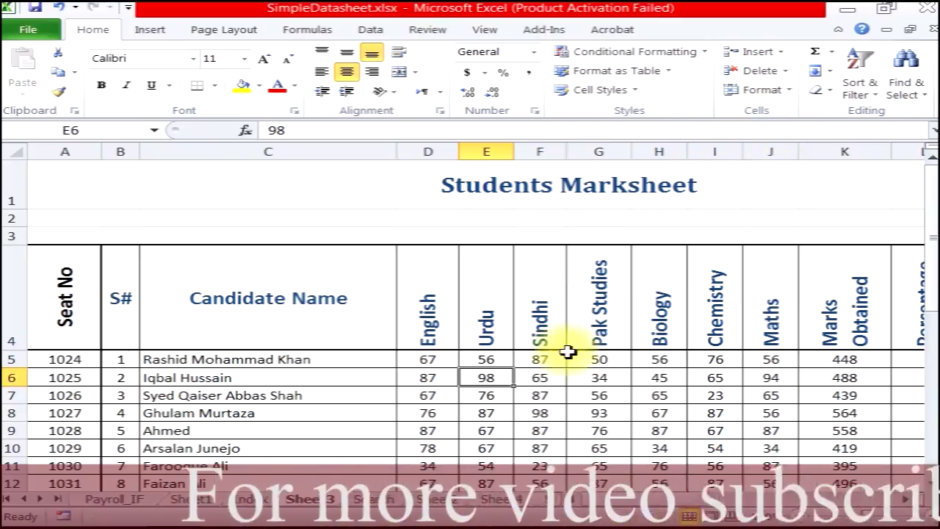
Step: Scroll the sheet tabs back to show the earlier worksheets
left_click(40, 499)
left_click(40, 498)
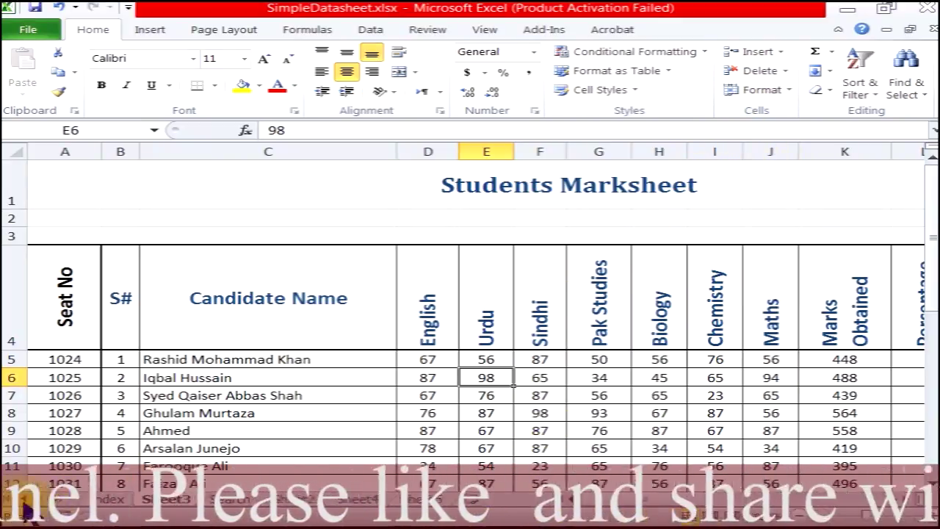
left_click(58, 501)
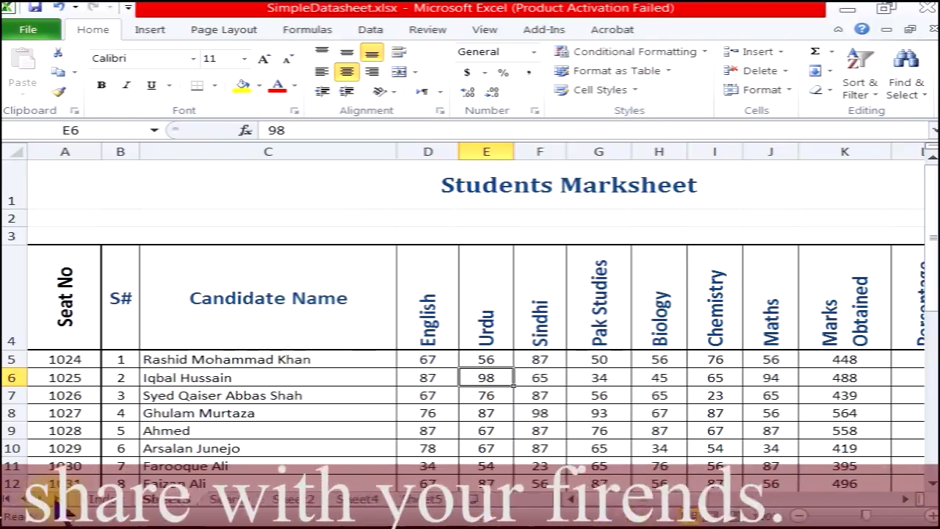
left_click(11, 499)
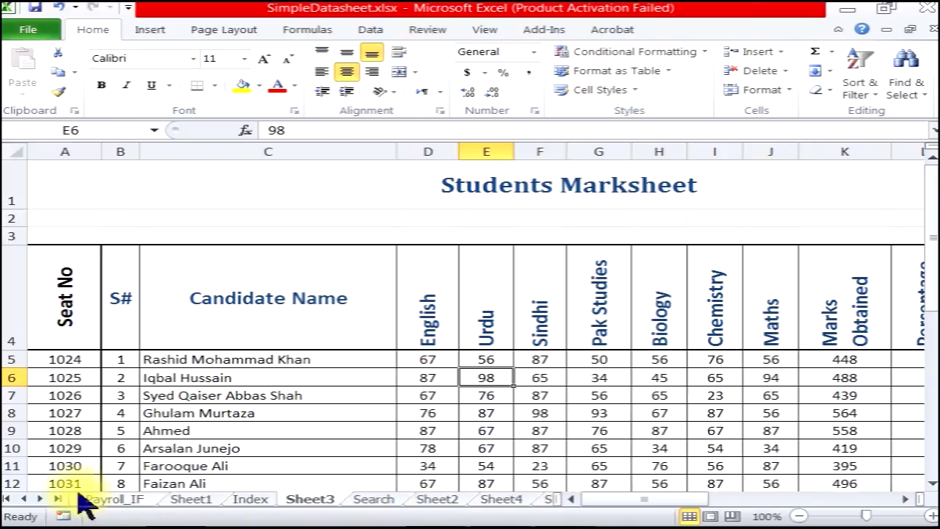
Step: Scroll through the sheet tabs and add a new blank worksheet, Sheet6, at the end
left_click(56, 499)
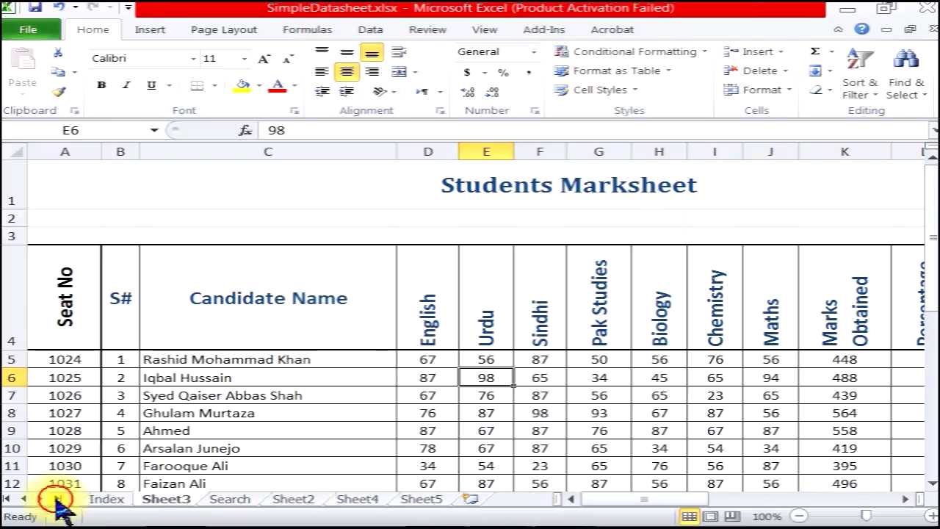
left_click(7, 499)
left_click(42, 499)
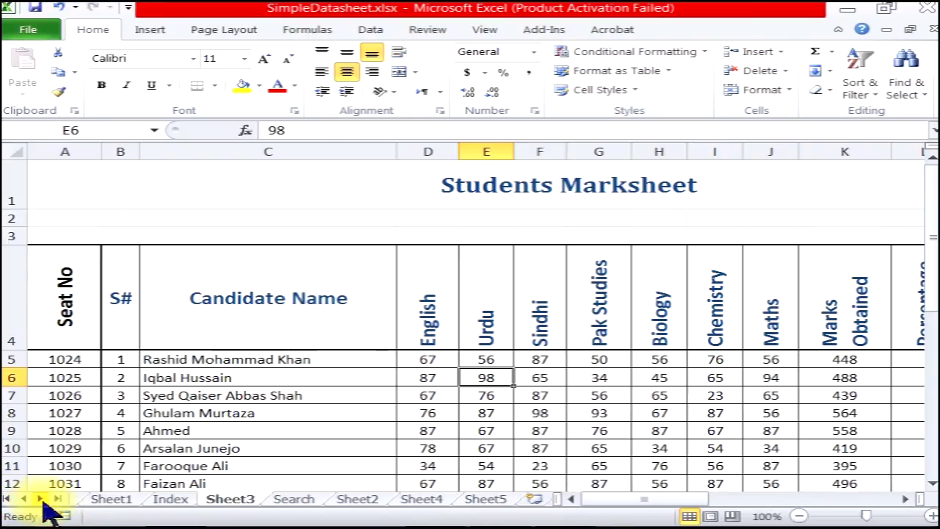
left_click(41, 499)
left_click(24, 499)
left_click(24, 499)
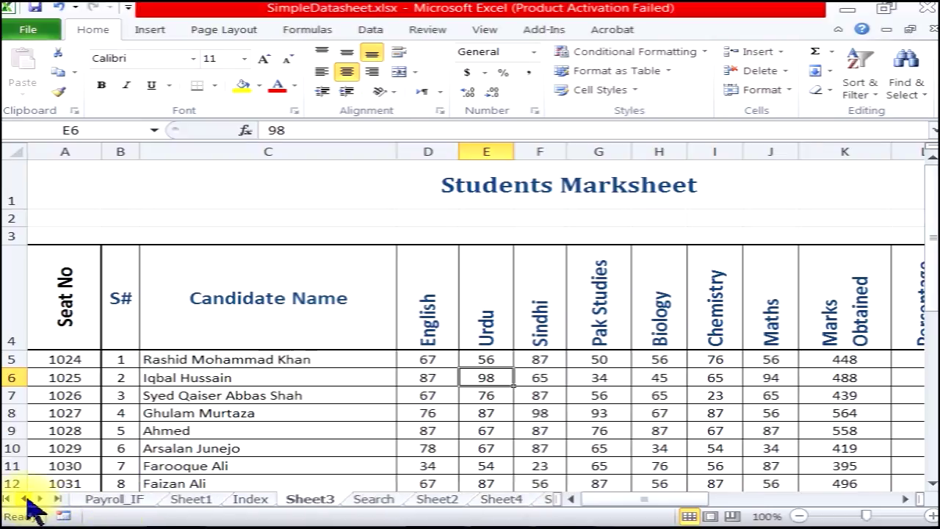
left_click(40, 499)
left_click(41, 499)
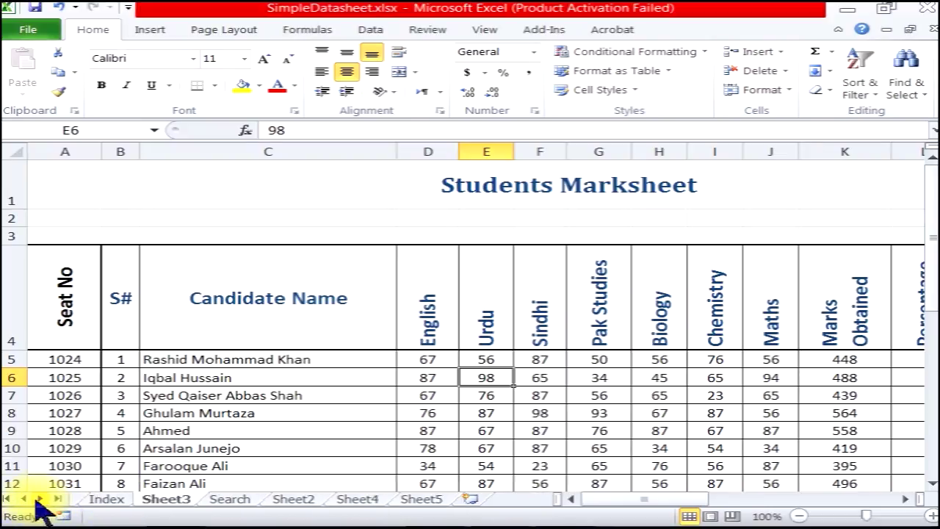
left_click(470, 500)
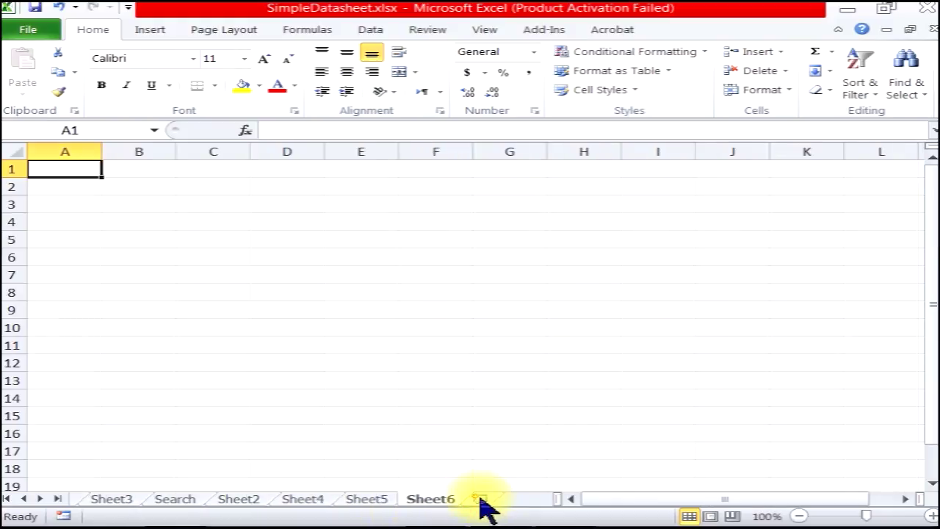
Step: Delete Sheet6 and Sheet5, then return to the Students Marksheet on Sheet3
right_click(444, 505)
left_click(487, 321)
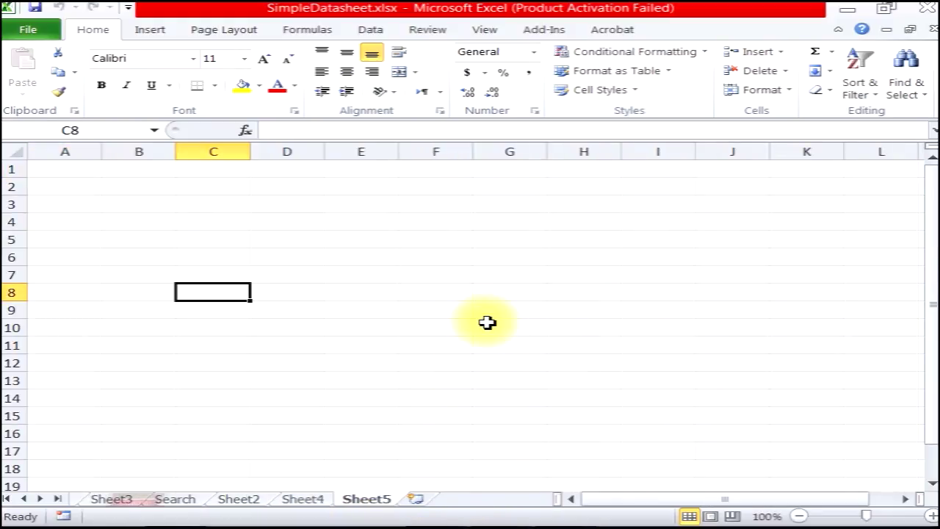
right_click(365, 500)
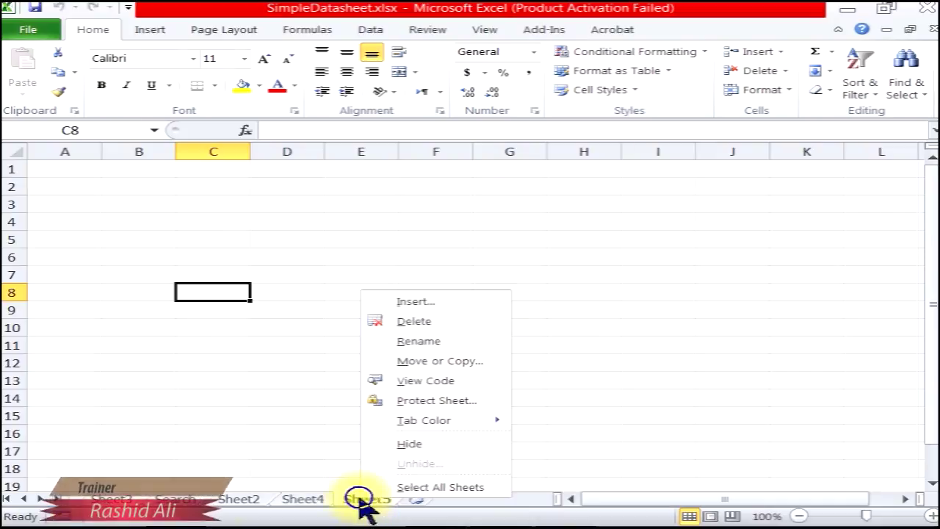
left_click(417, 323)
left_click(175, 499)
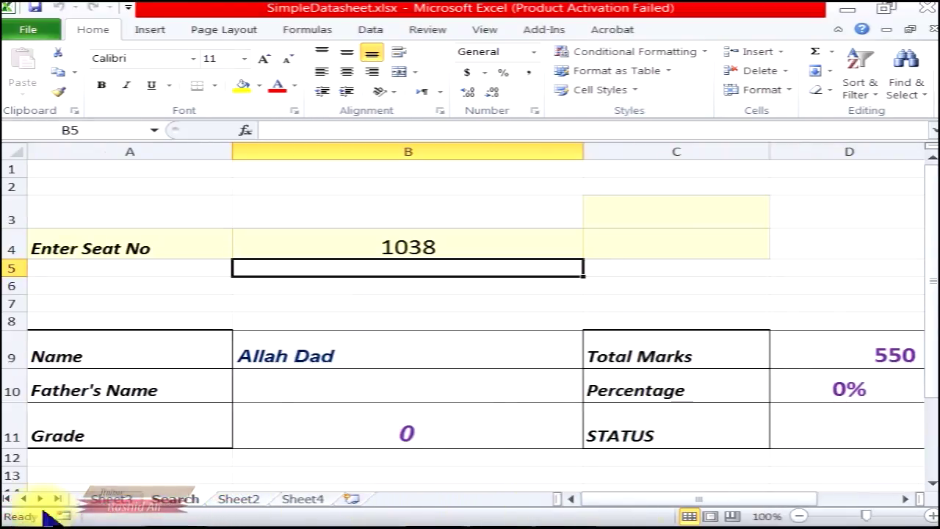
left_click(87, 506)
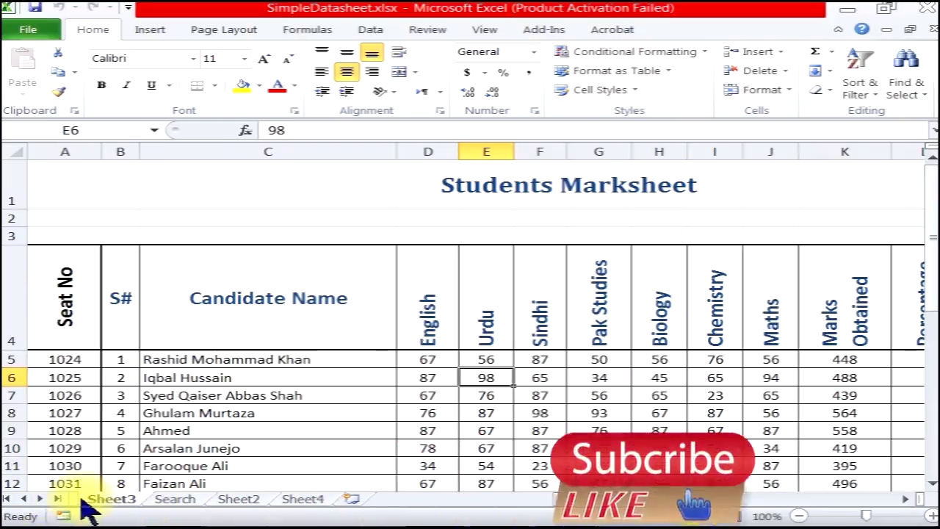
left_click(25, 499)
left_click(24, 499)
left_click(25, 499)
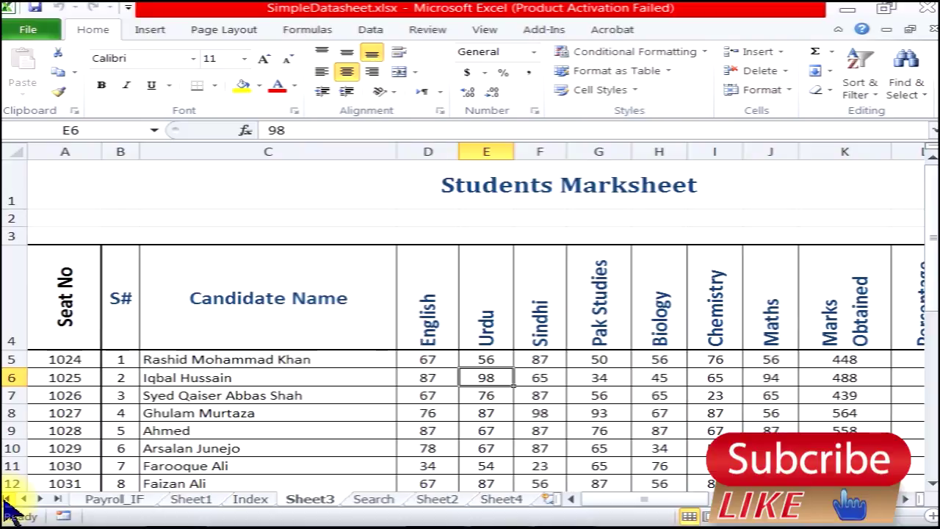
left_click(233, 503)
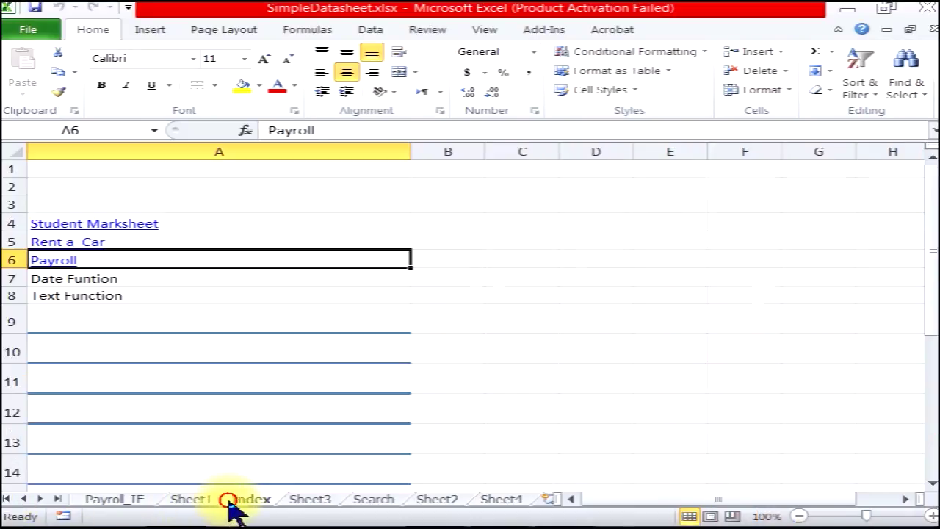
left_click(109, 500)
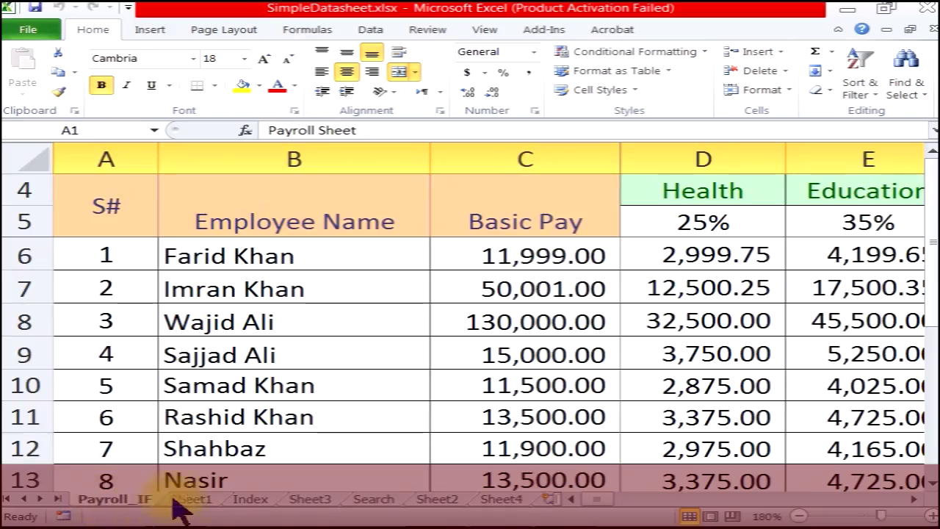
left_click(312, 501)
left_click(490, 397)
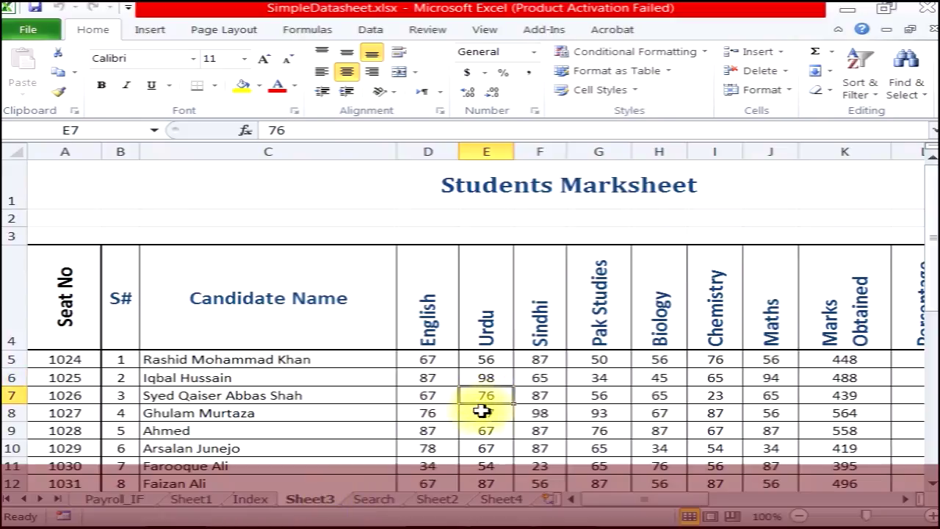
left_click(780, 51)
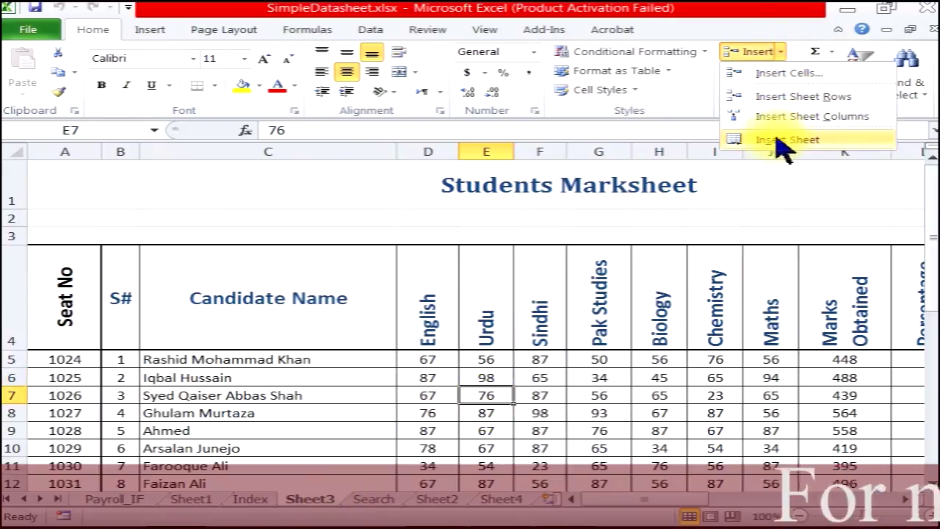
left_click(819, 141)
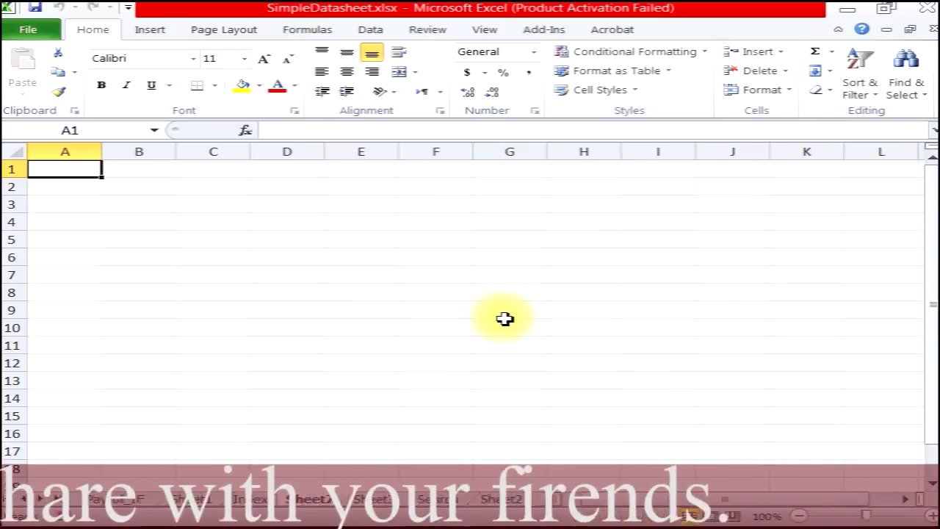
left_click(784, 71)
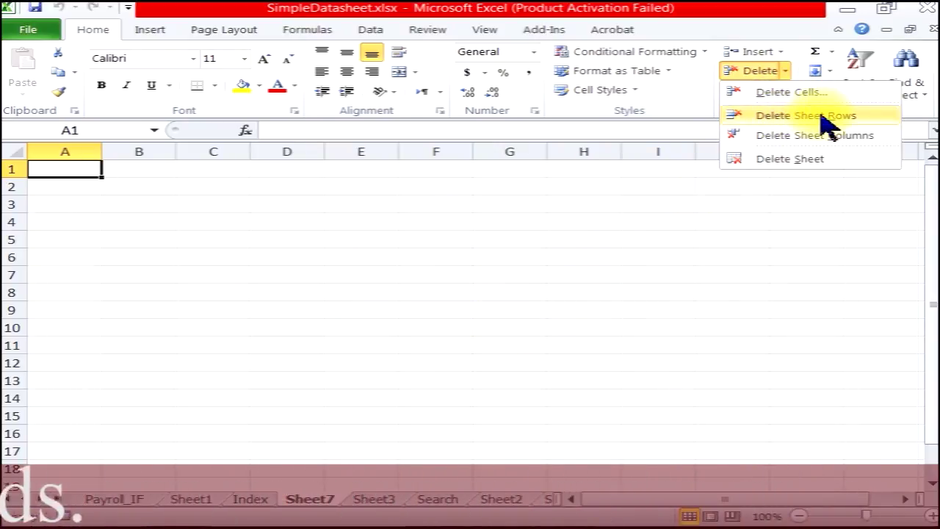
left_click(835, 163)
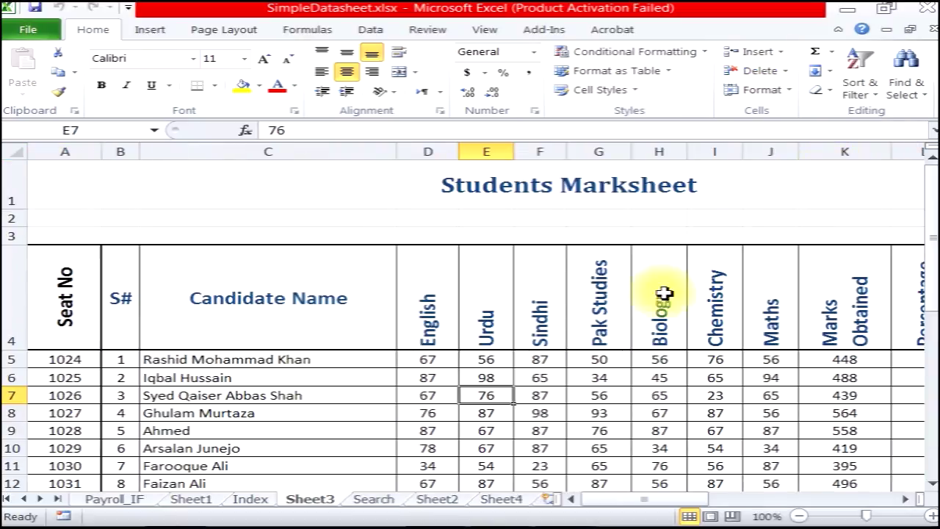
Step: Insert a new blank worksheet before Sheet4 and rename its tab to AAA
left_click(495, 500)
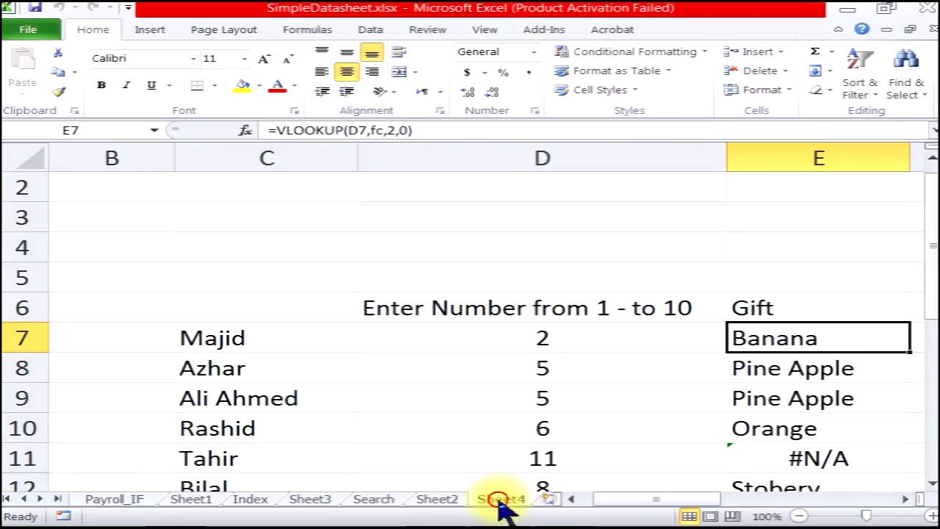
left_click(781, 51)
left_click(793, 141)
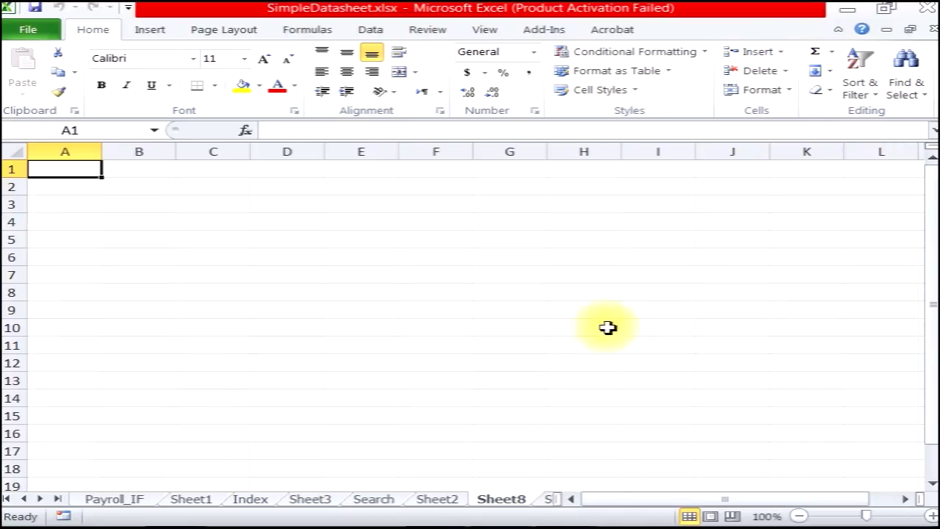
double_click(518, 499)
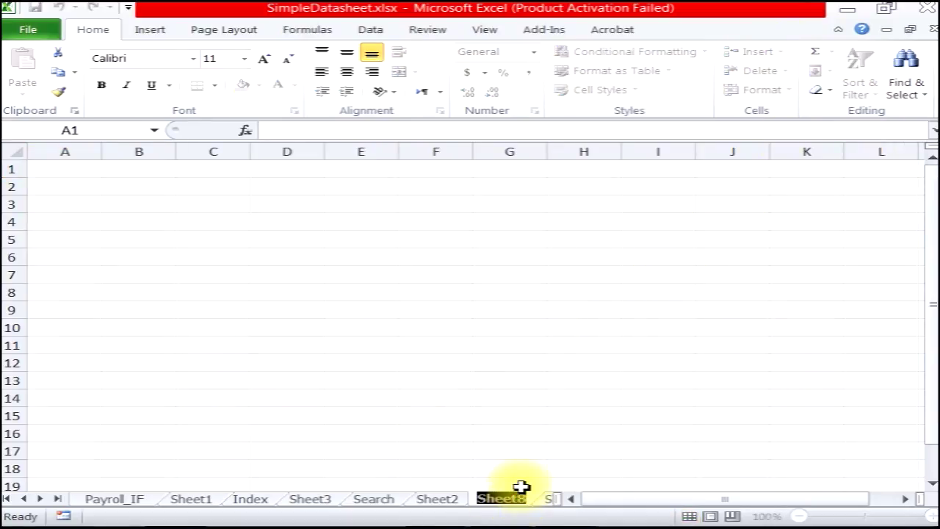
type("AAA")
key("Return")
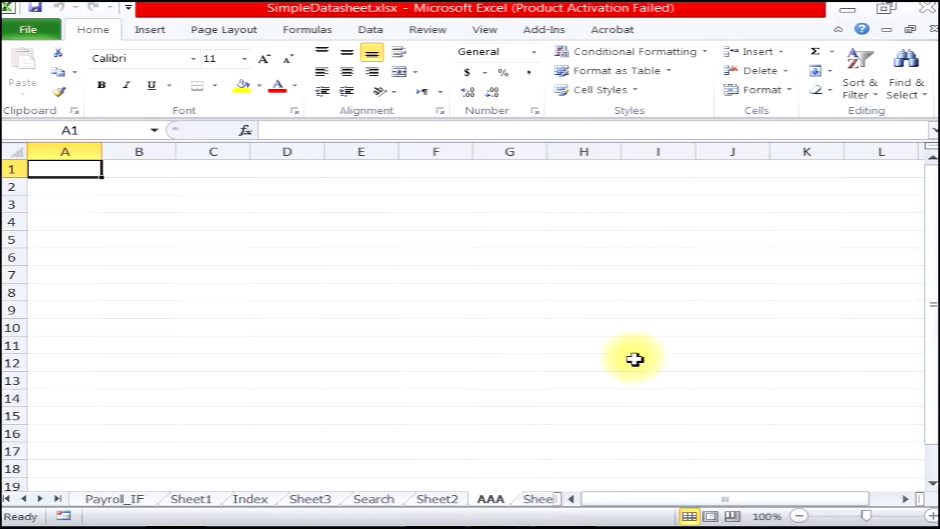
Step: Rename the AAA sheet to Ras using Format > Rename Sheet
left_click(786, 89)
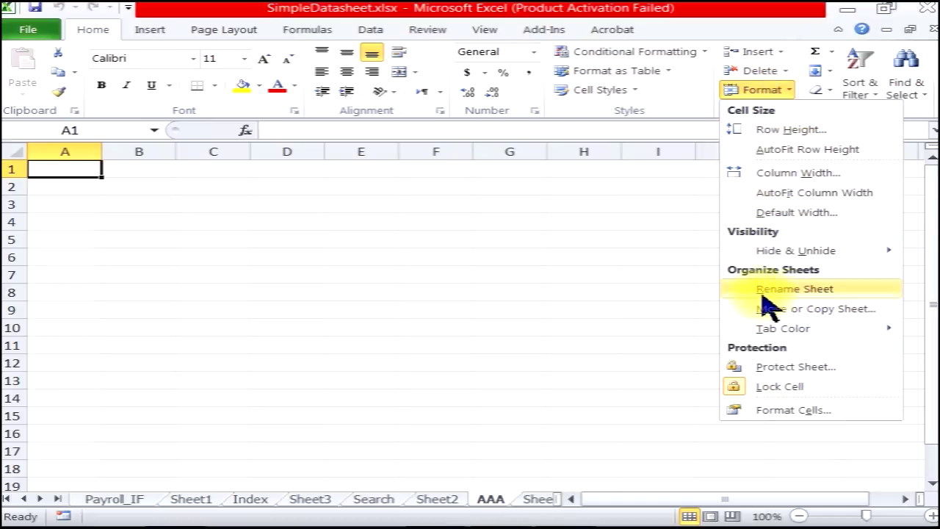
left_click(817, 290)
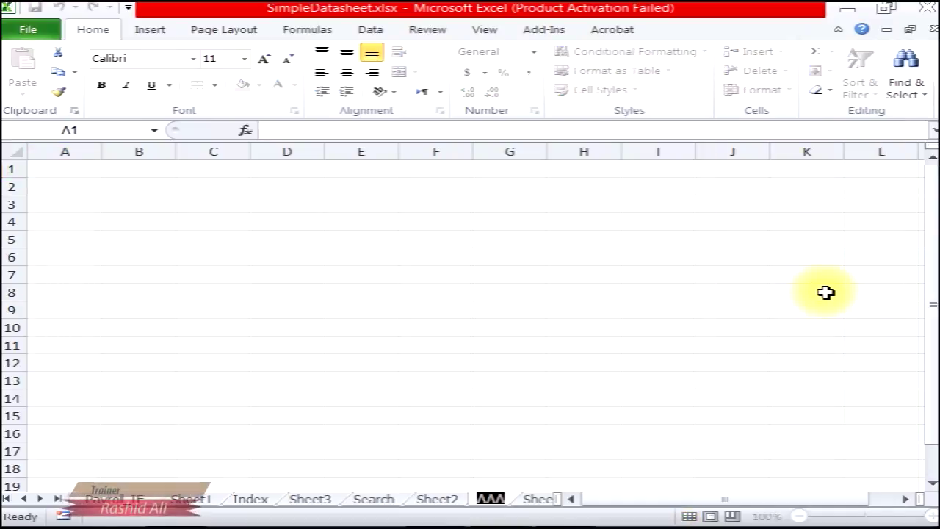
type("Ras")
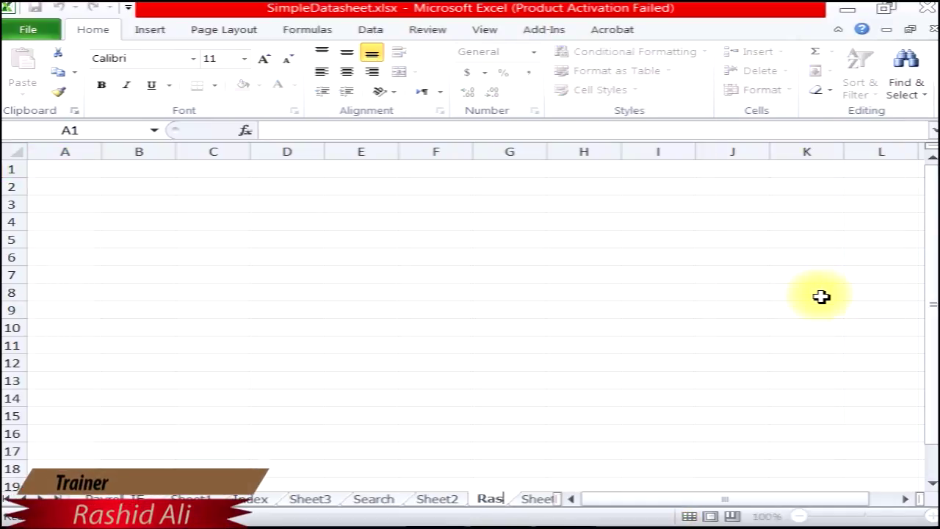
left_click(821, 296)
Step: Rename the Ras sheet to gfd, then rename it again to khan
right_click(492, 499)
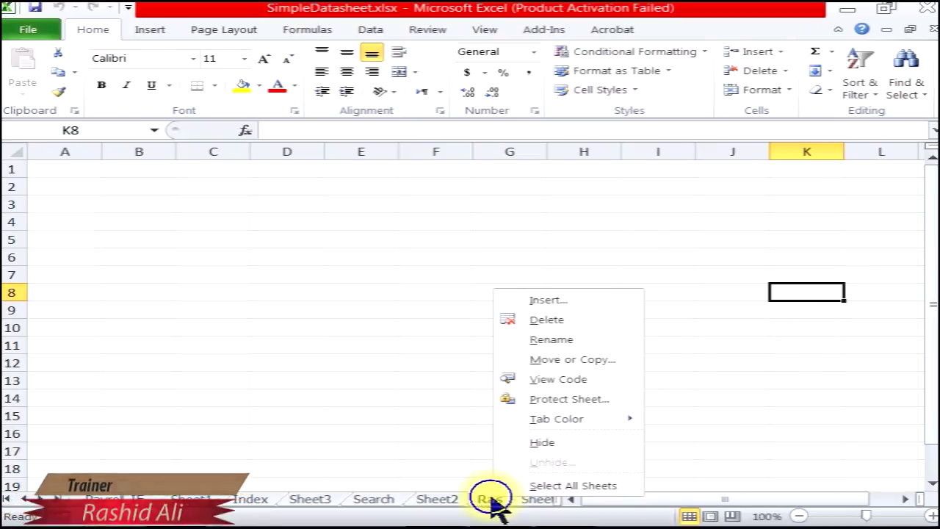
left_click(528, 342)
type("gfd")
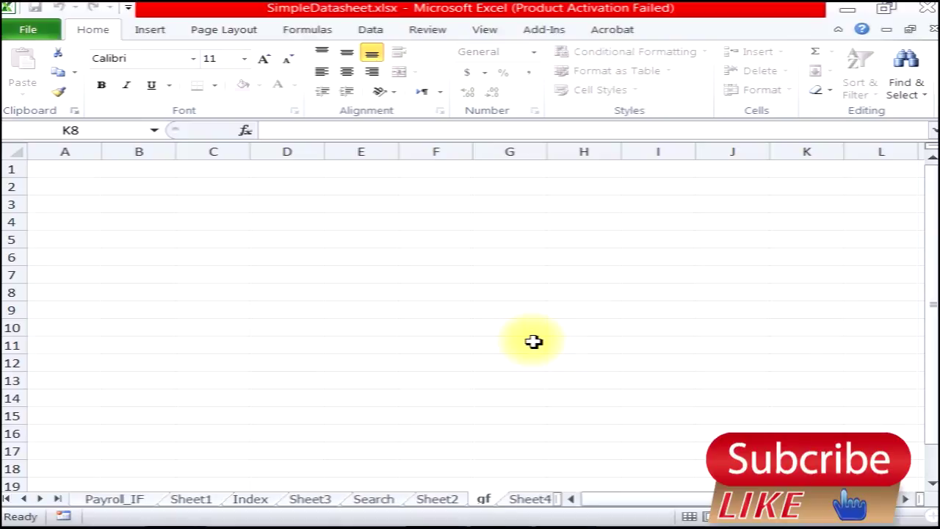
double_click(488, 501)
type("khan")
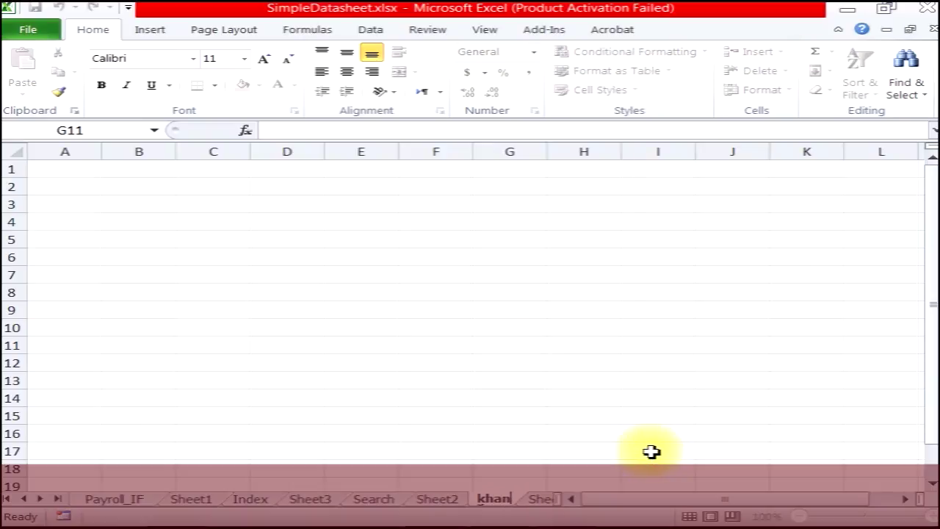
key("Return")
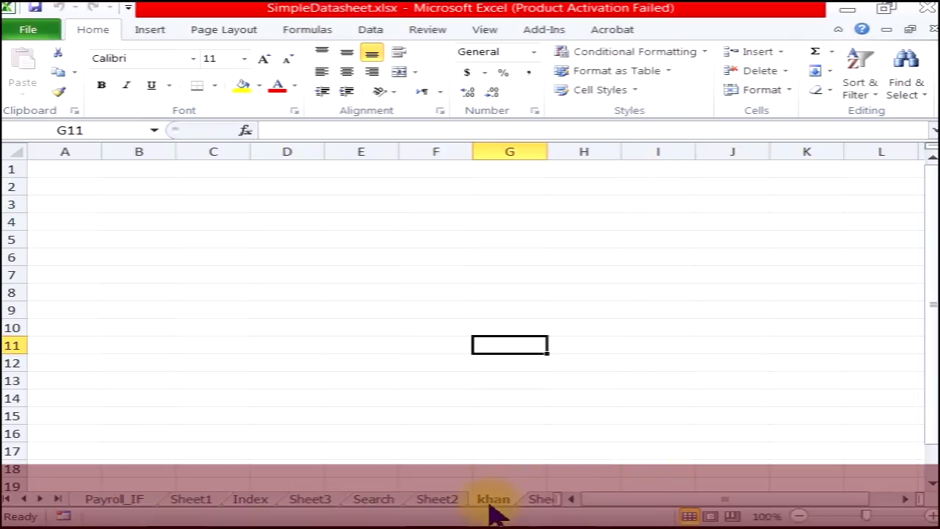
Step: Delete the khan worksheet with Home > Delete > Delete Sheet
right_click(490, 501)
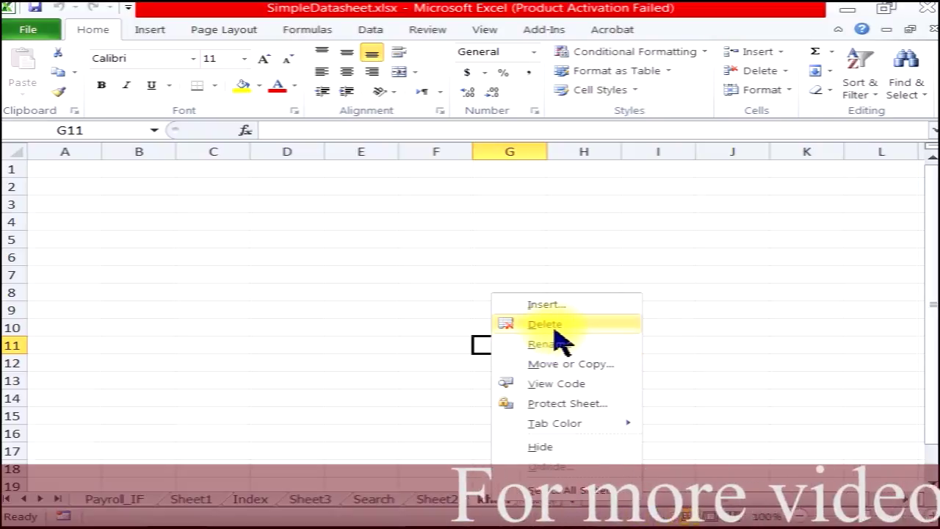
left_click(785, 70)
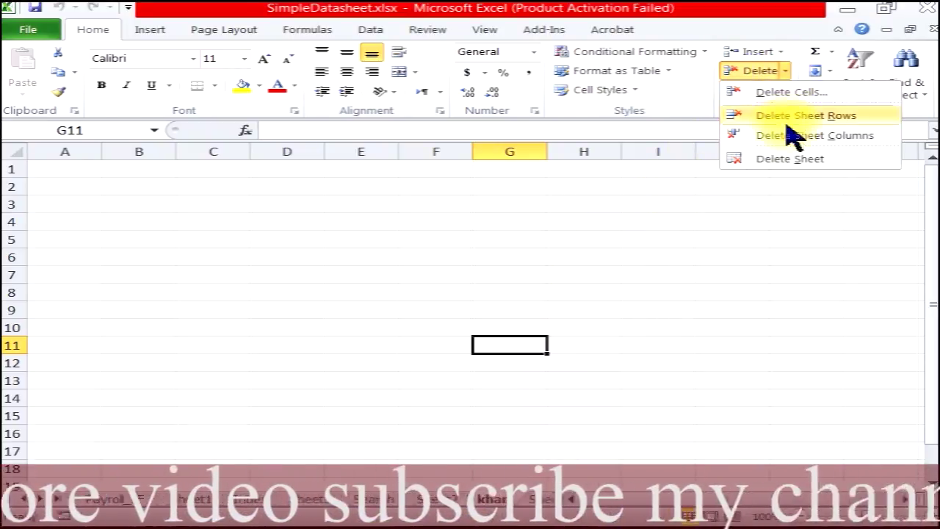
left_click(787, 160)
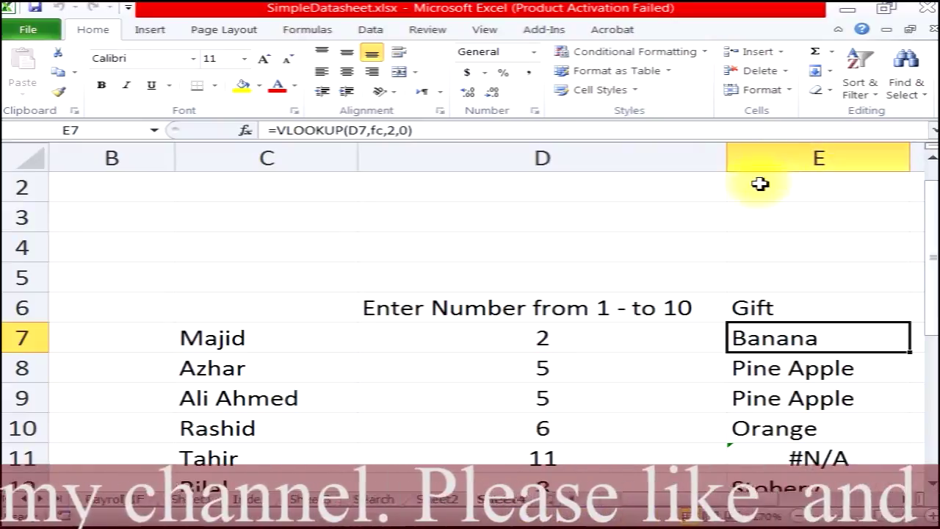